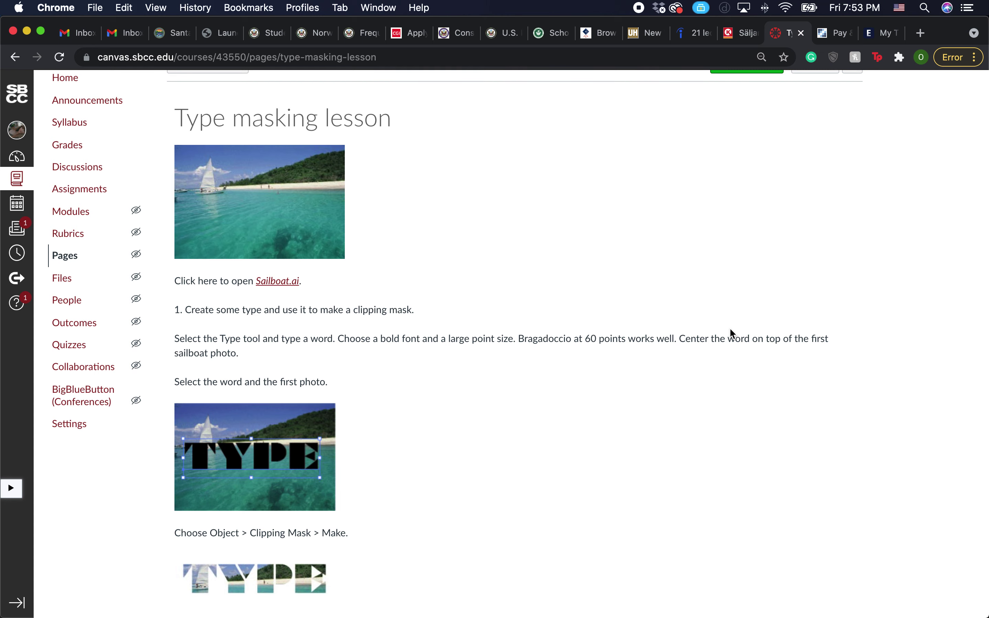
- Scroll through the Canvas Type masking lesson's clipping-mask steps, briefly selecting the Sailboat.ai link text
scroll(608, 437, "down", 10)
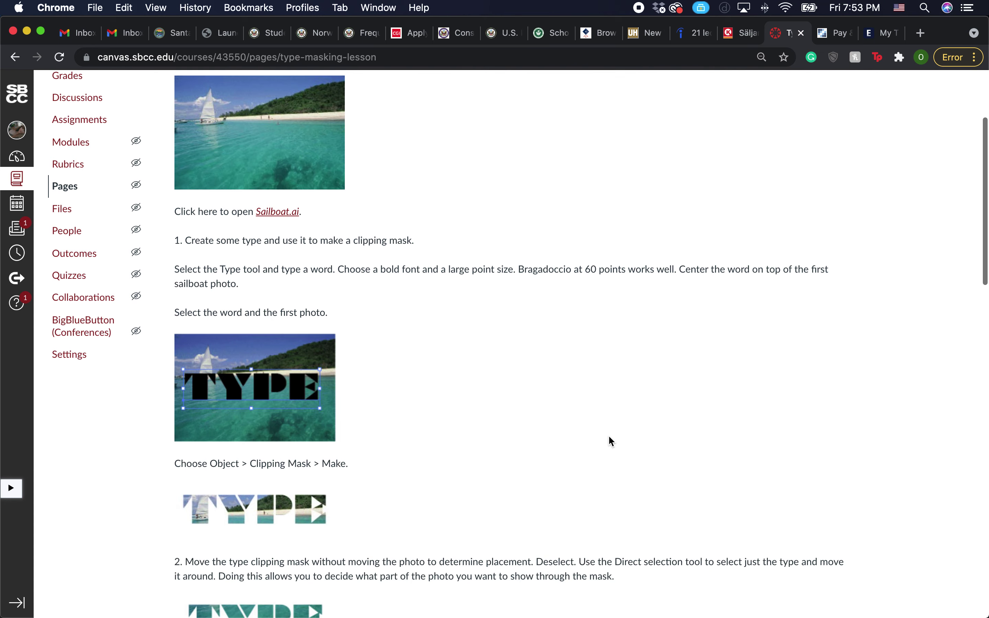
scroll(608, 435, "up", 11)
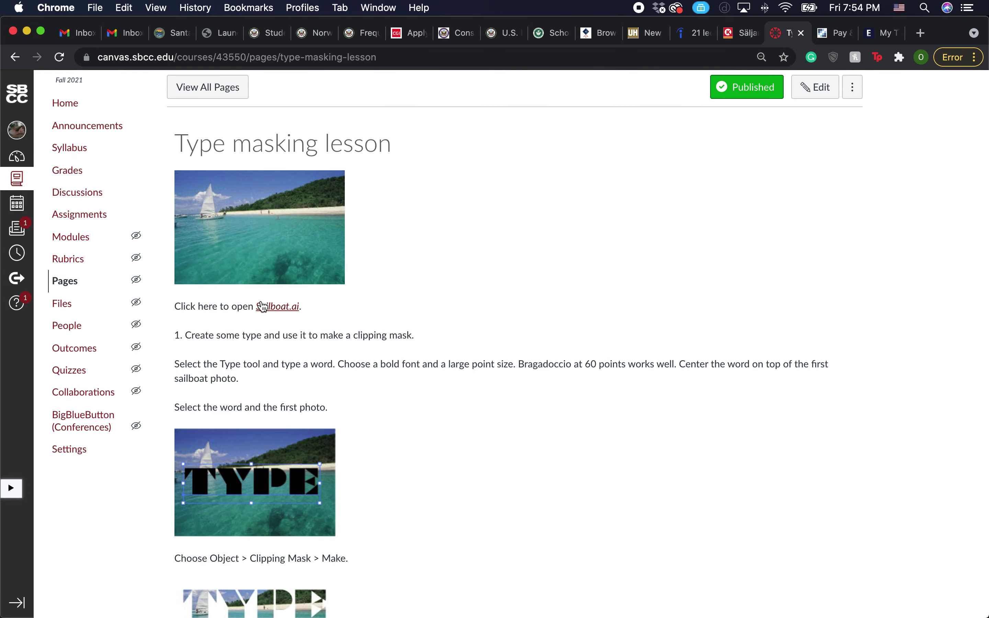
left_click_drag(253, 308, 311, 309)
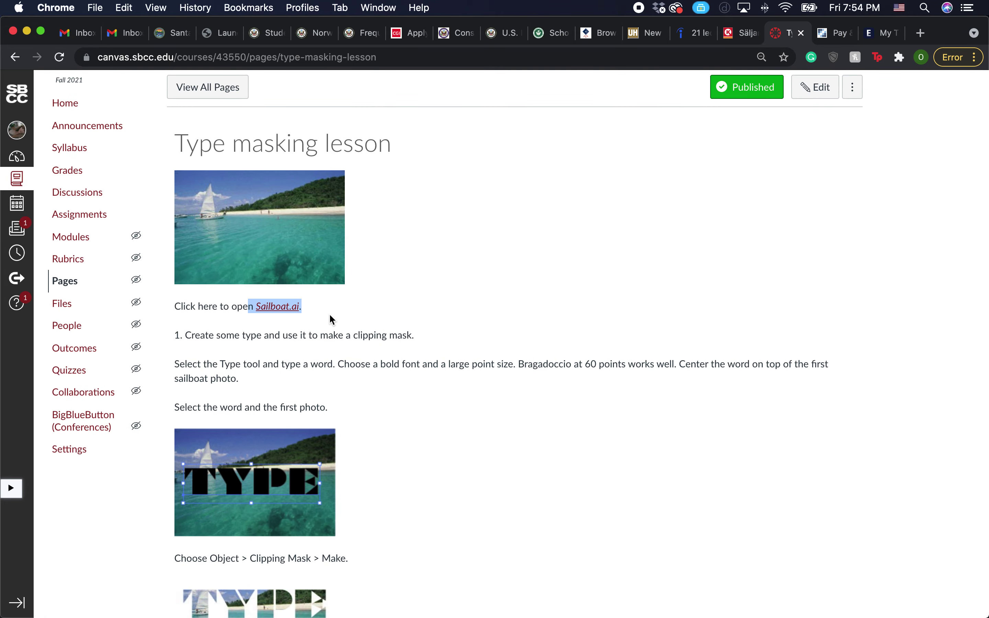
left_click(481, 307)
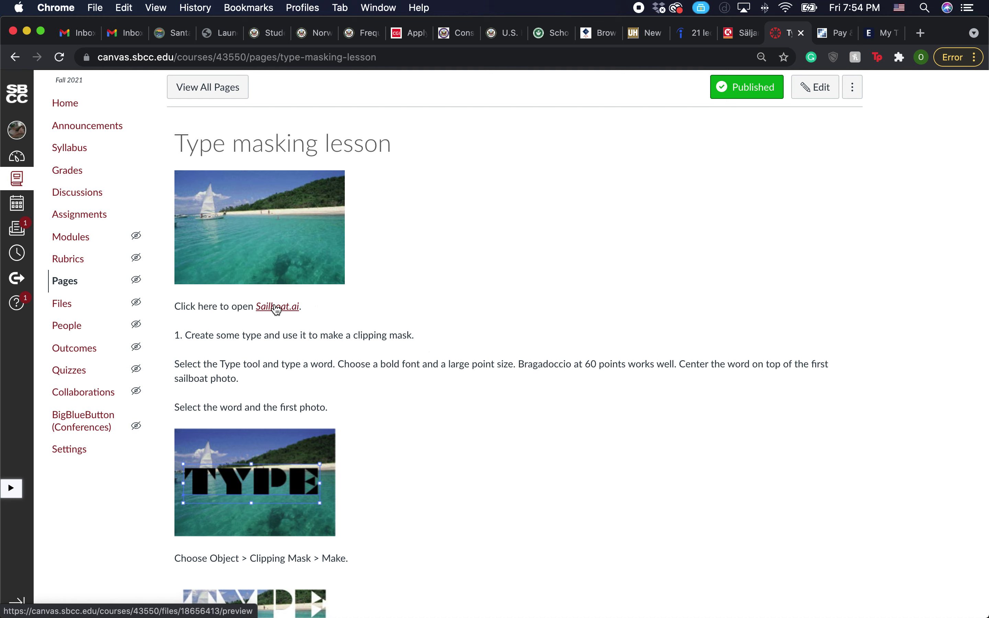
scroll(509, 530, "down", 5)
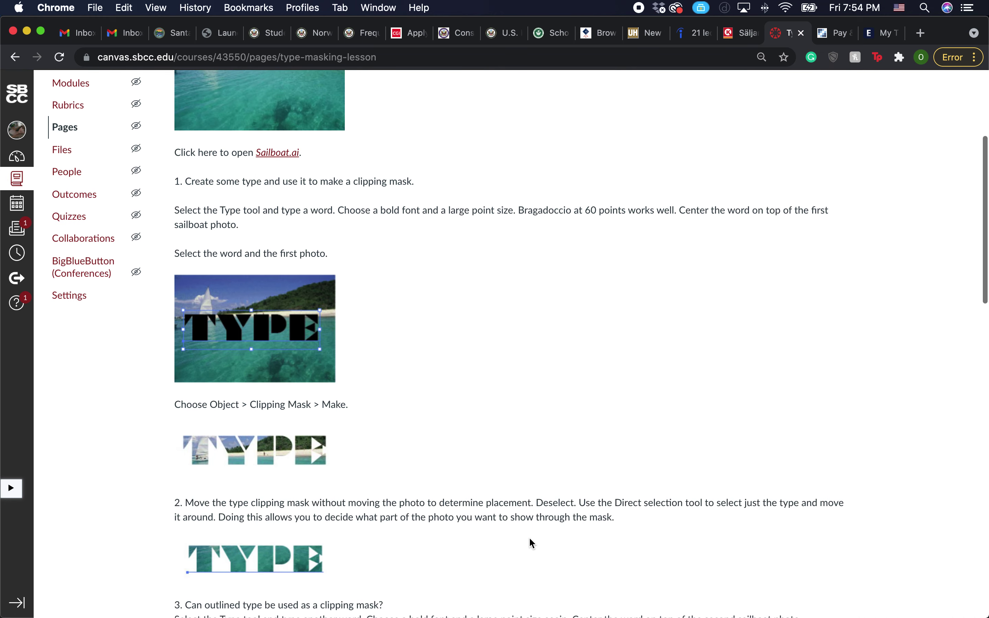
scroll(530, 542, "down", 5)
scroll(530, 541, "up", 4)
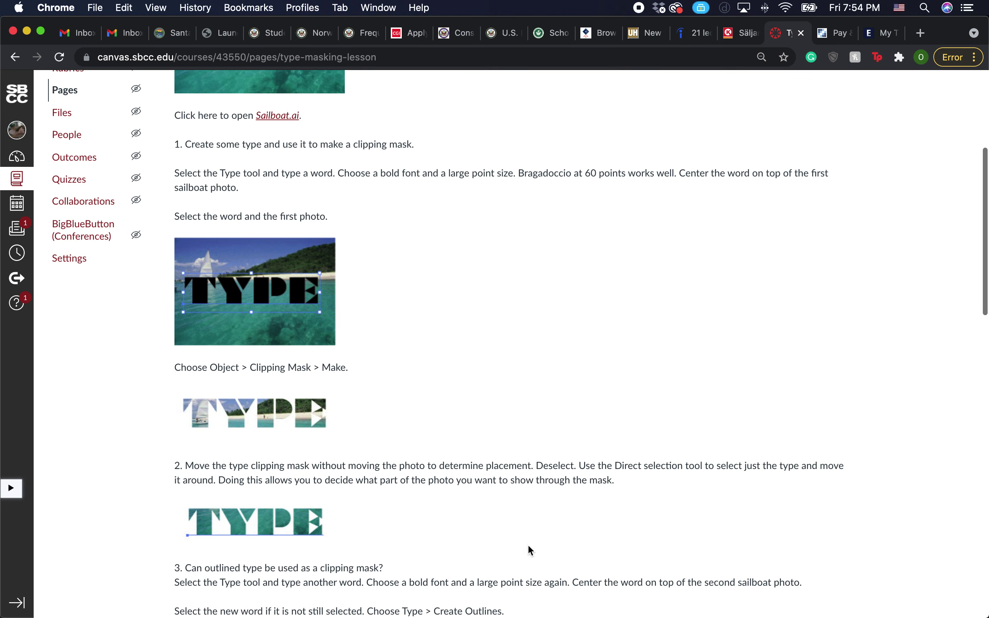
- Bring 4Sailboat.ai forward in Illustrator and zoom to about 98% on the first sailboat photo
mouse_move(502, 615)
left_click(532, 595)
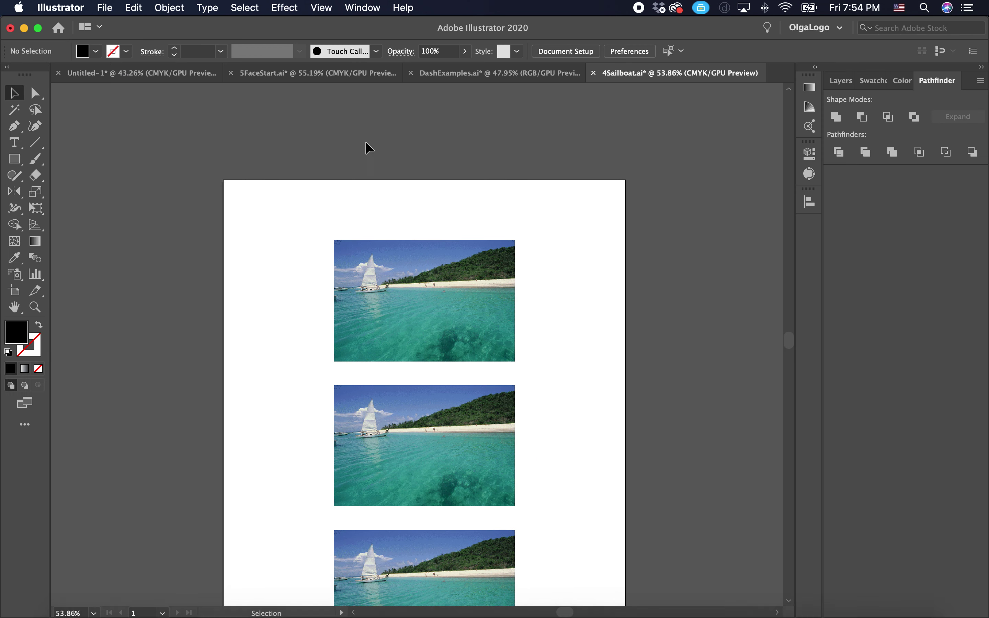
scroll(515, 327, "down", 3)
scroll(516, 327, "right", 2)
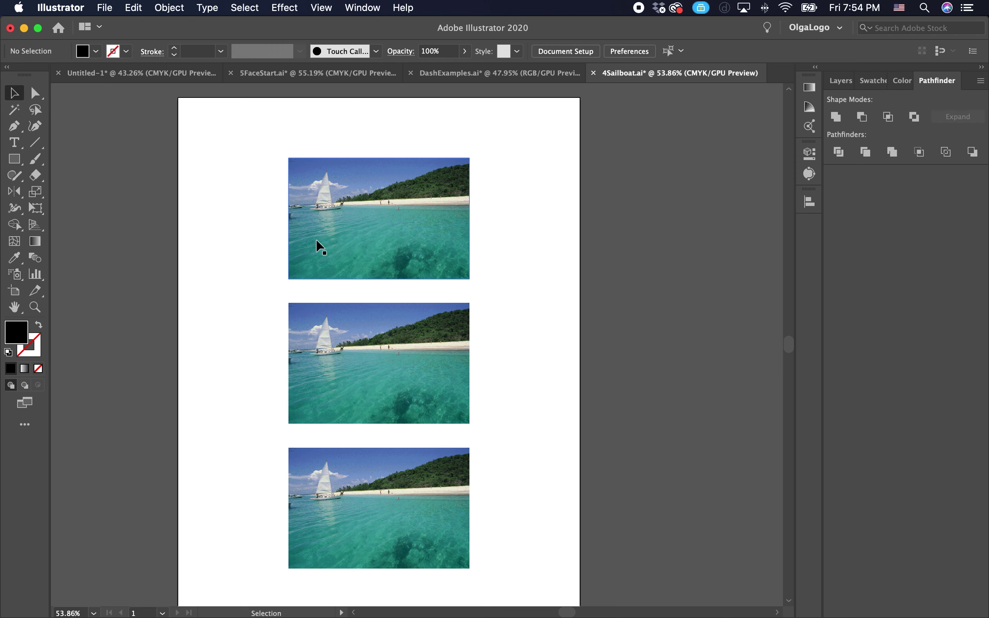
scroll(415, 227, "up", 5)
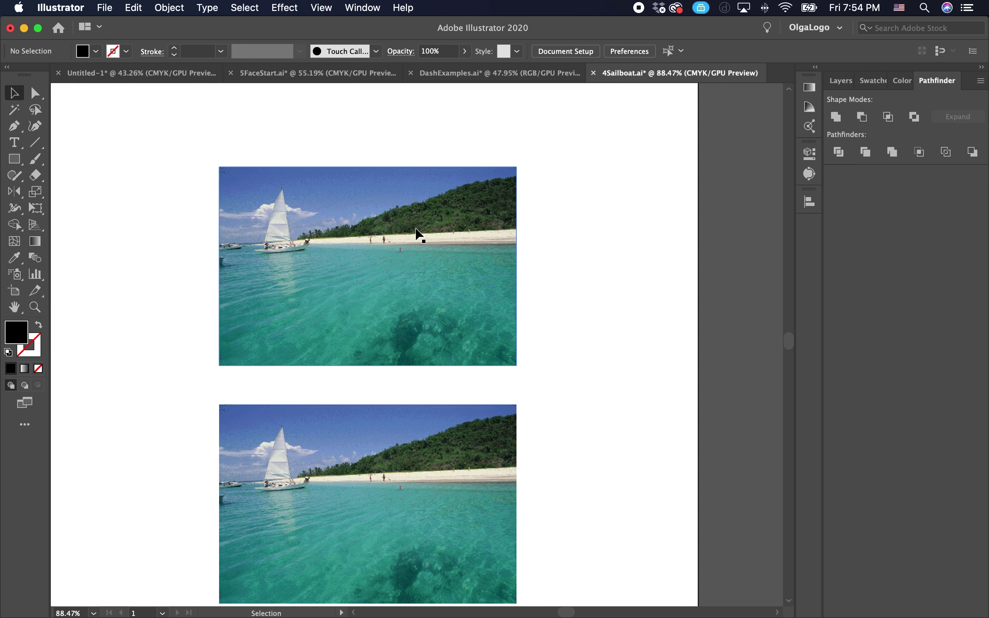
- Type TYPE in an area text box over the first photo and shift it down-right
left_click(16, 146)
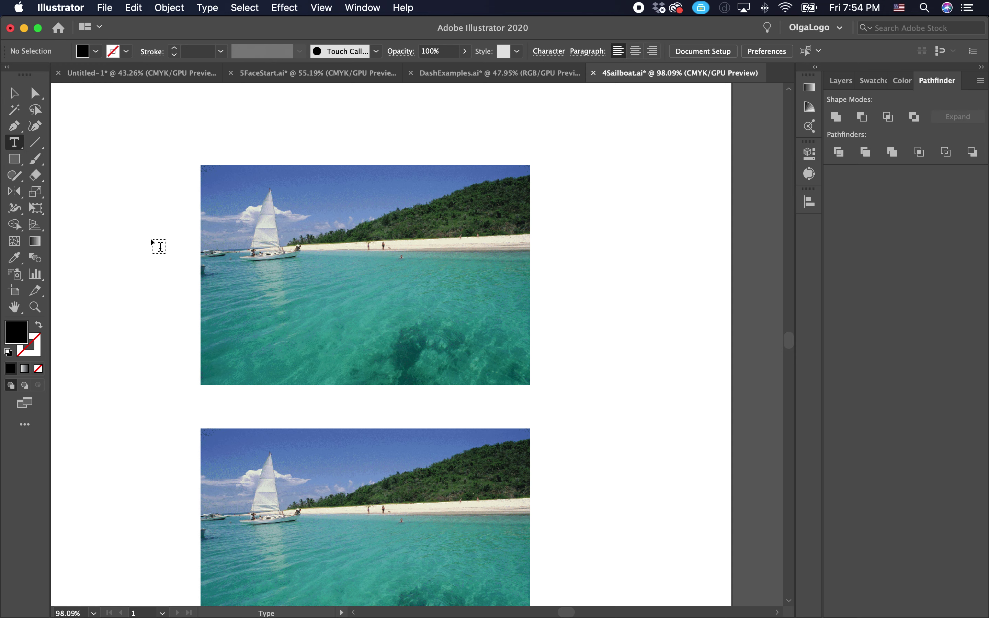
left_click_drag(231, 201, 498, 356)
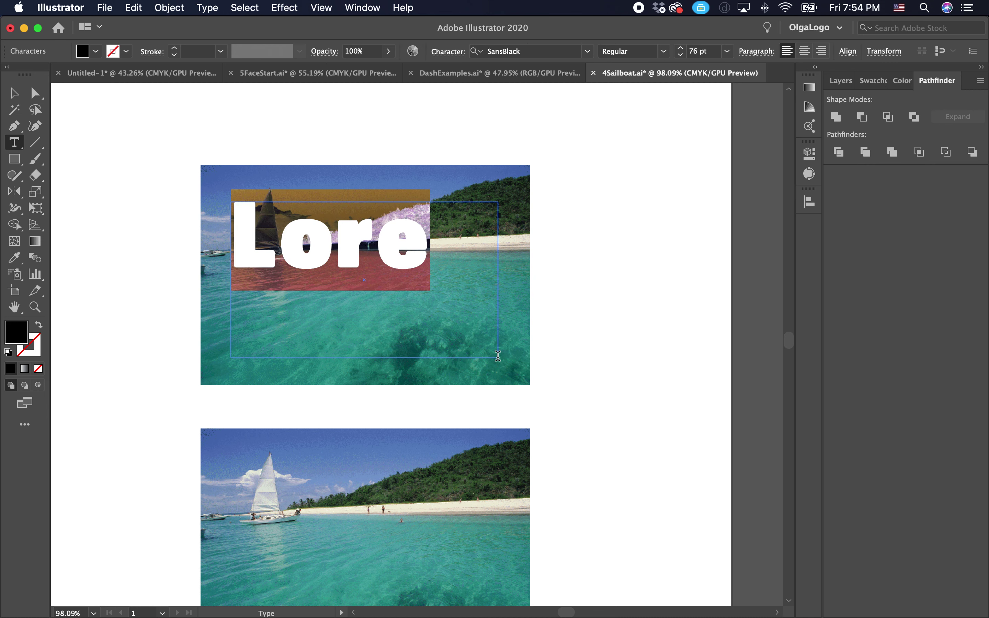
type("TYPE")
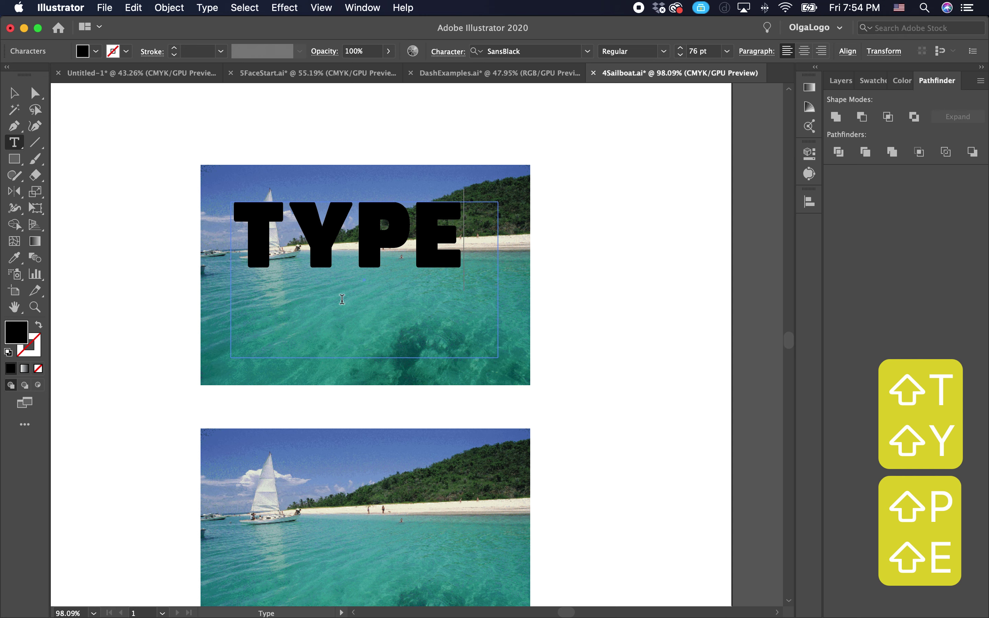
left_click(15, 97)
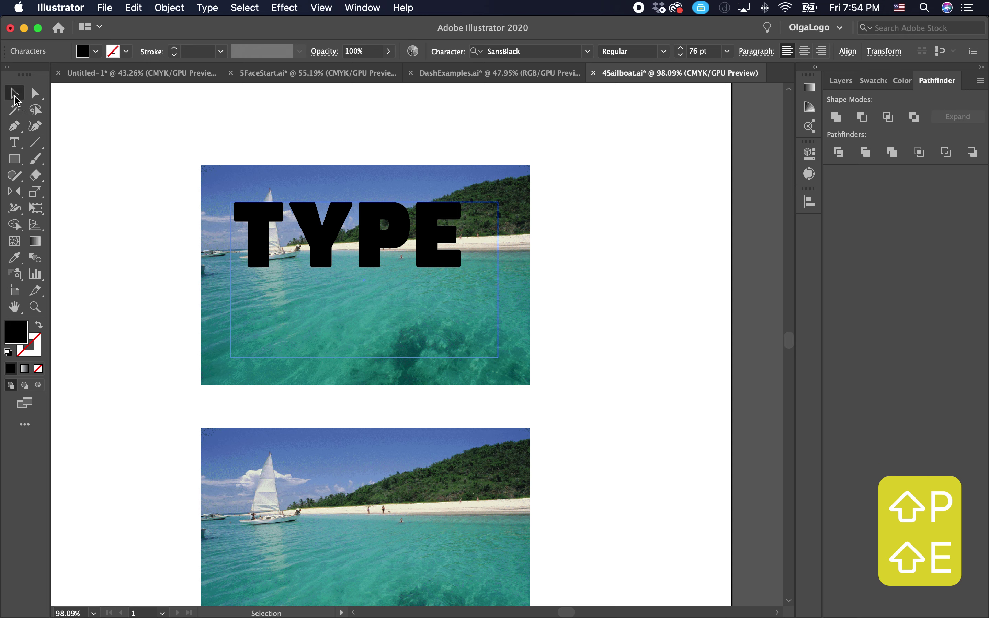
left_click_drag(374, 240, 391, 276)
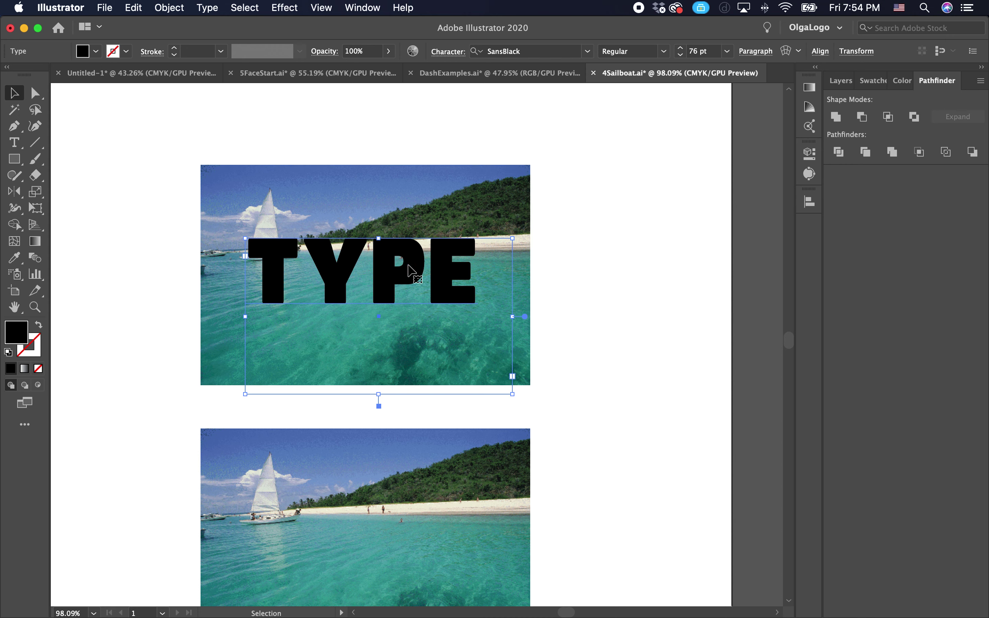
- Select the word TYPE and preview fonts, keeping SansBlack at 76 pt
double_click(421, 266)
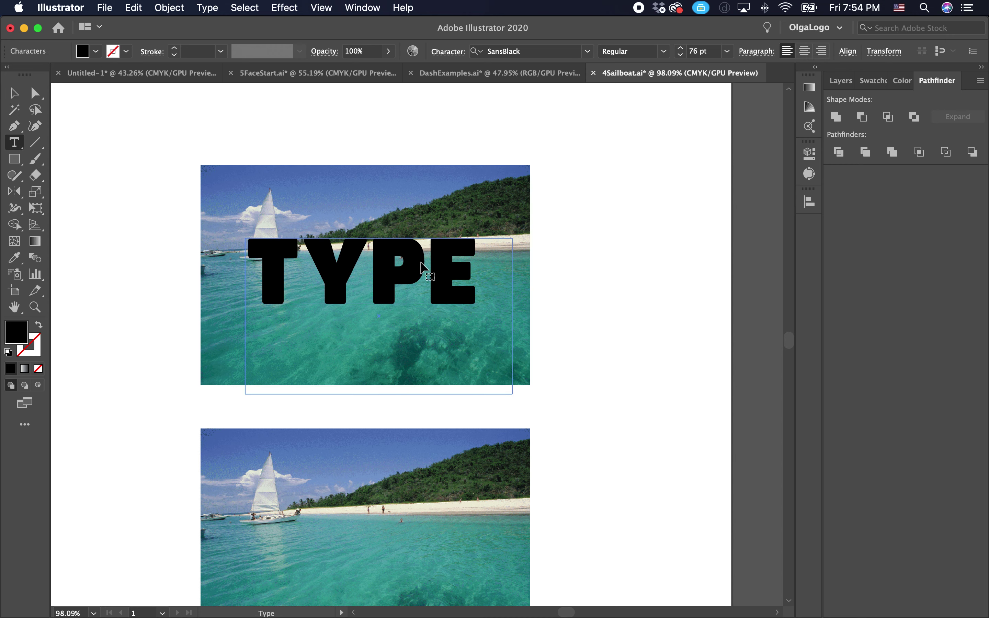
double_click(399, 271)
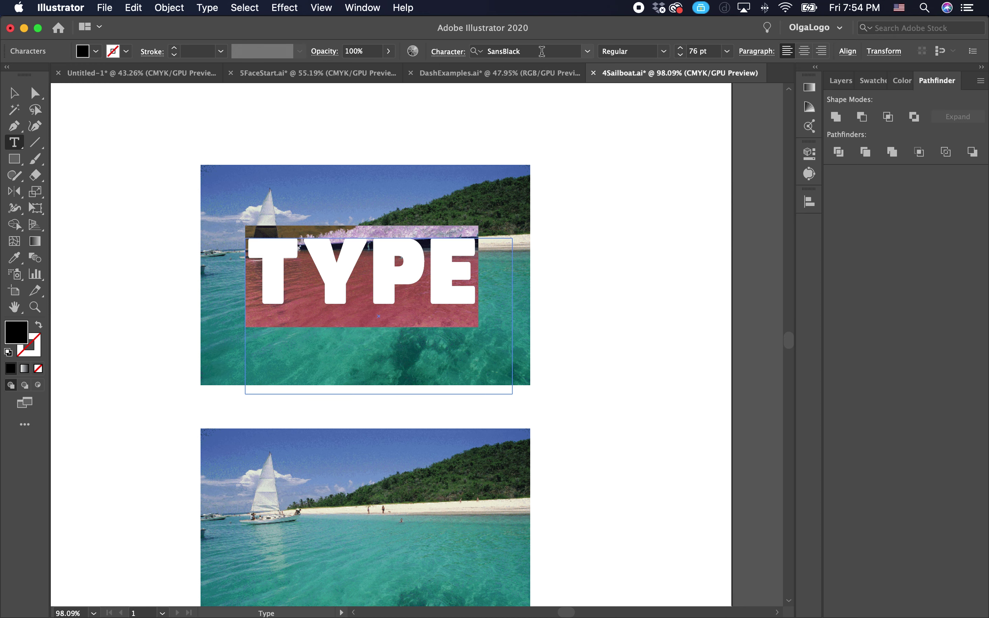
left_click(587, 51)
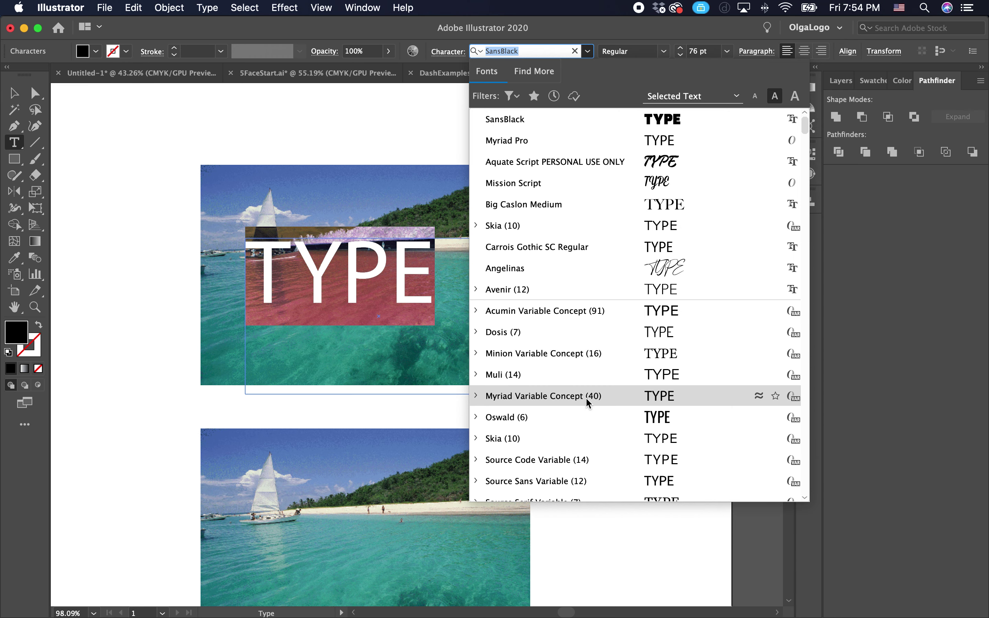
left_click(593, 121)
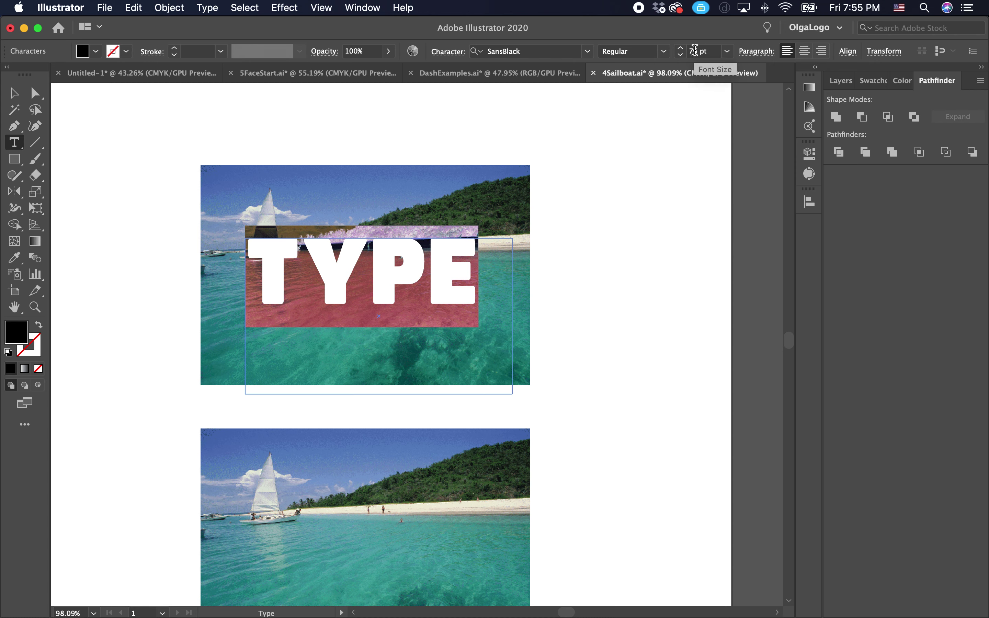
- Select the first photo with the TYPE text and apply Object > Clipping Mask > Make
left_click(12, 93)
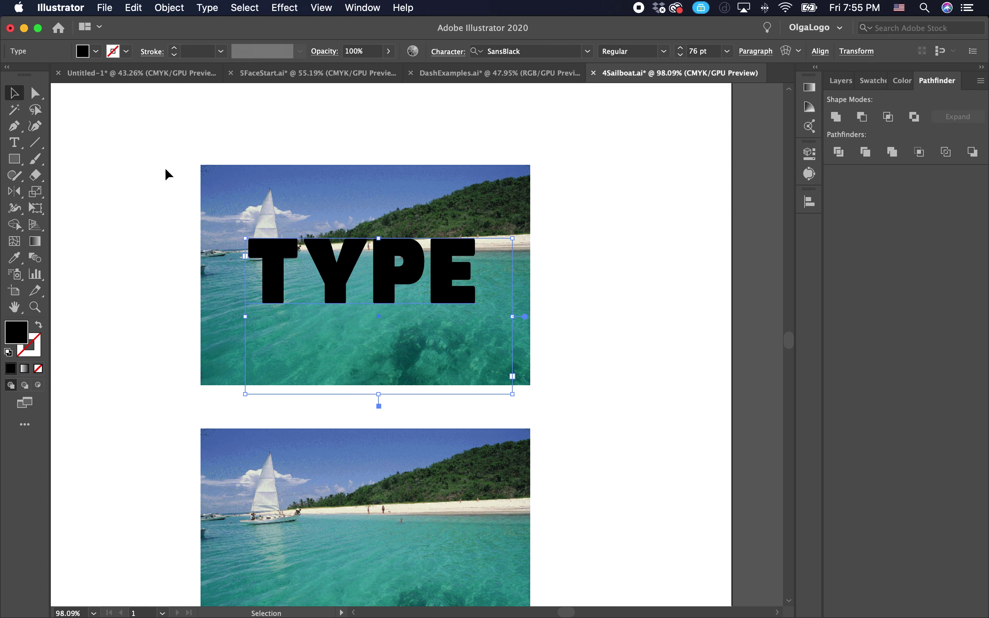
left_click(102, 106)
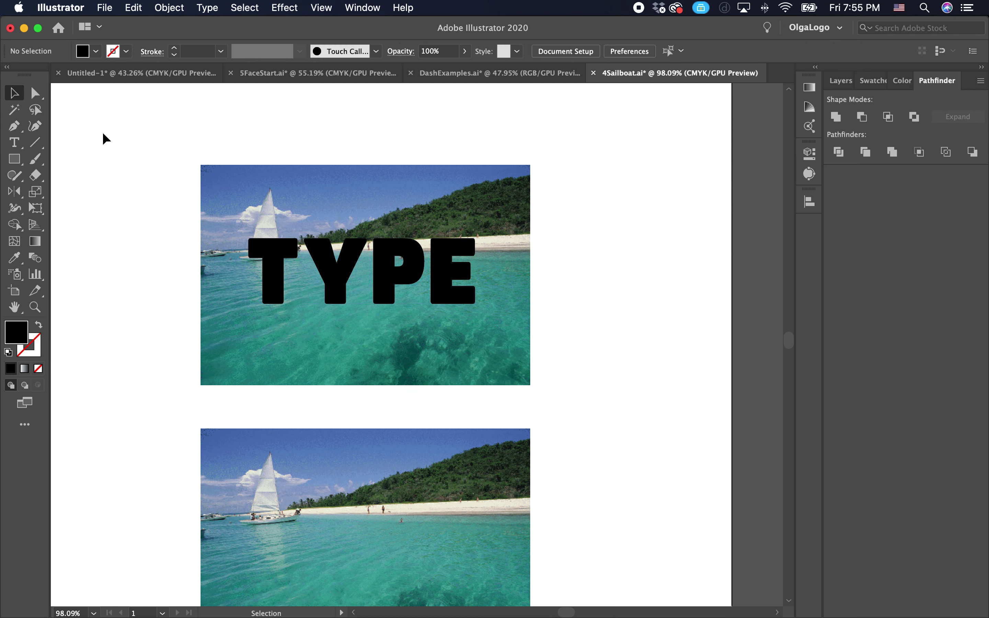
left_click_drag(191, 167, 596, 411)
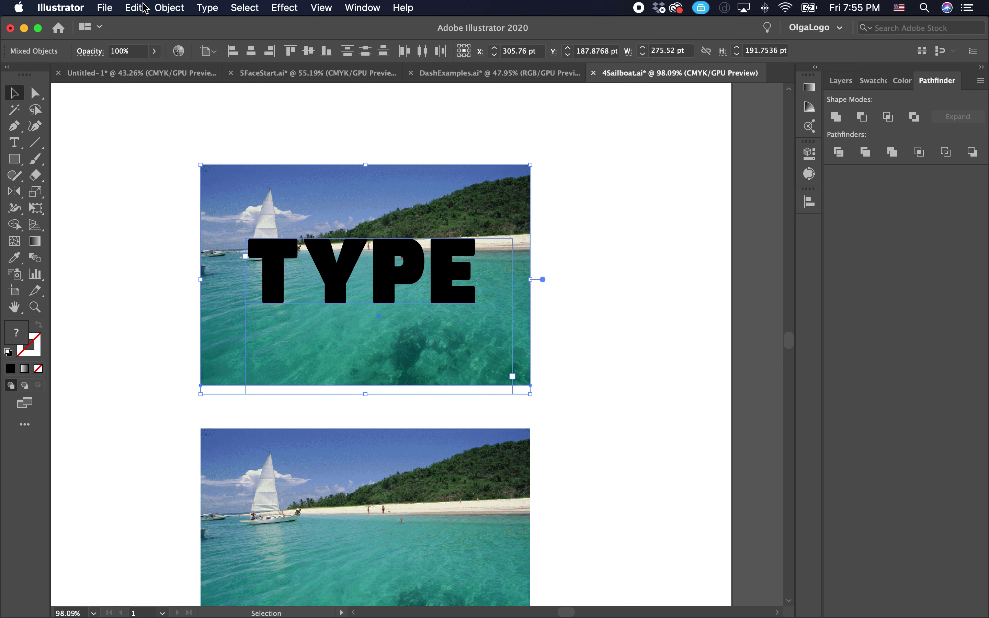
left_click(160, 6)
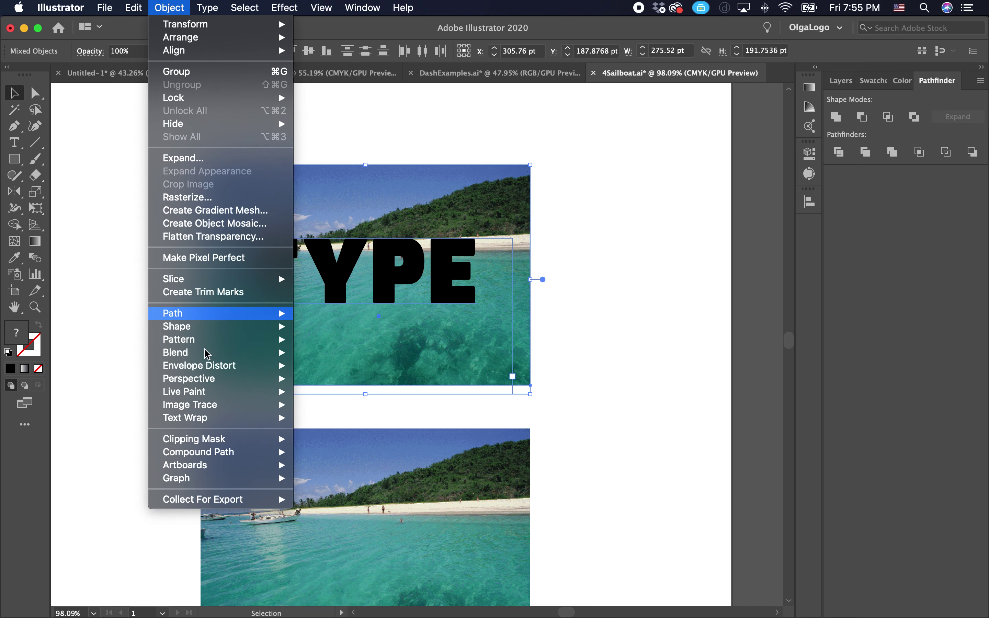
mouse_move(225, 438)
left_click(320, 440)
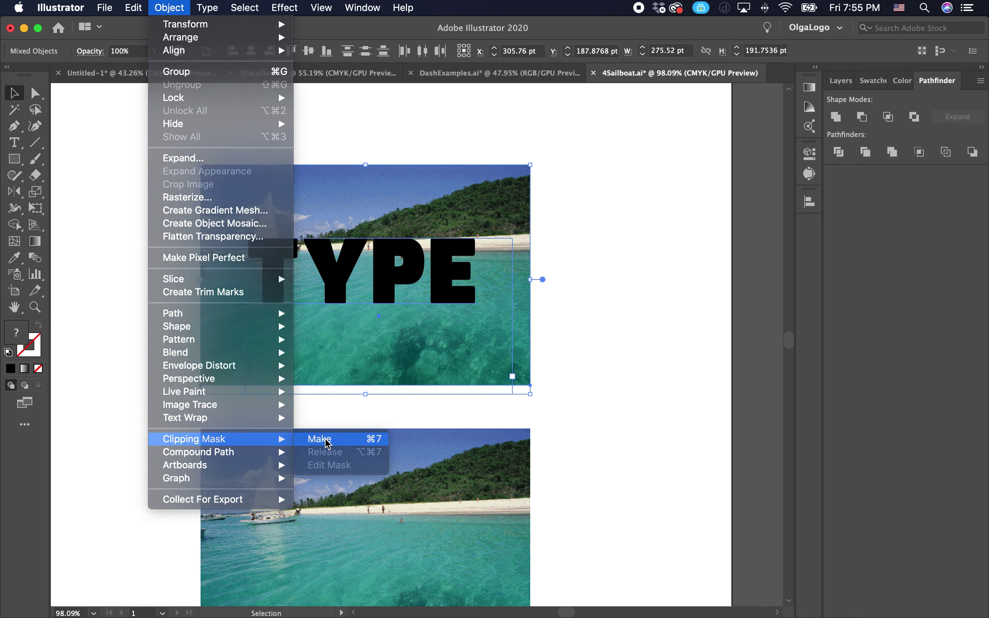
left_click(580, 226)
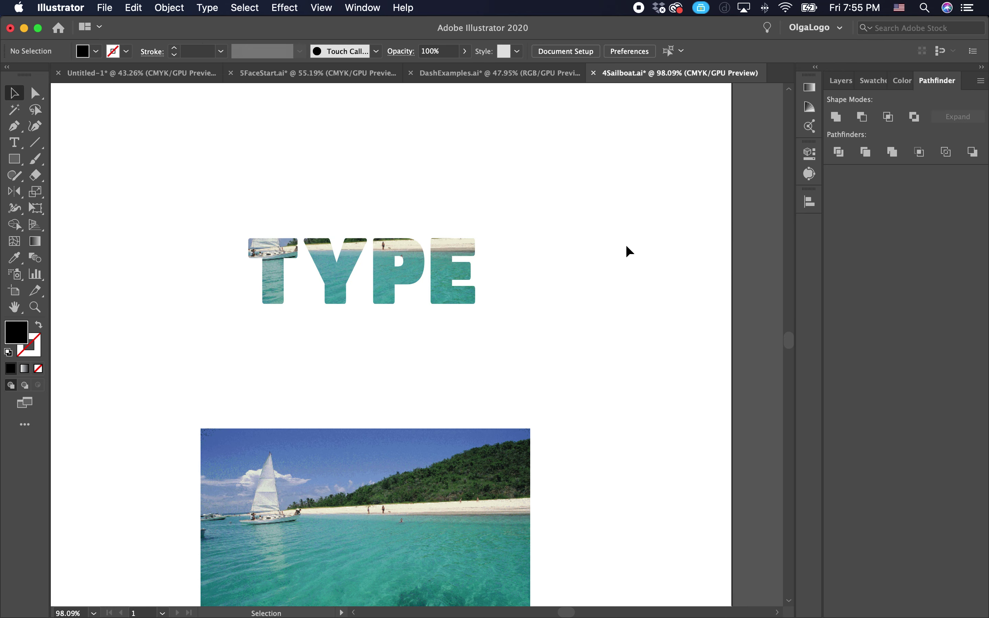
- Scroll the artboard down to bring the second, unmasked sailboat photo into view
scroll(626, 244, "left", 3)
scroll(626, 244, "down", 1)
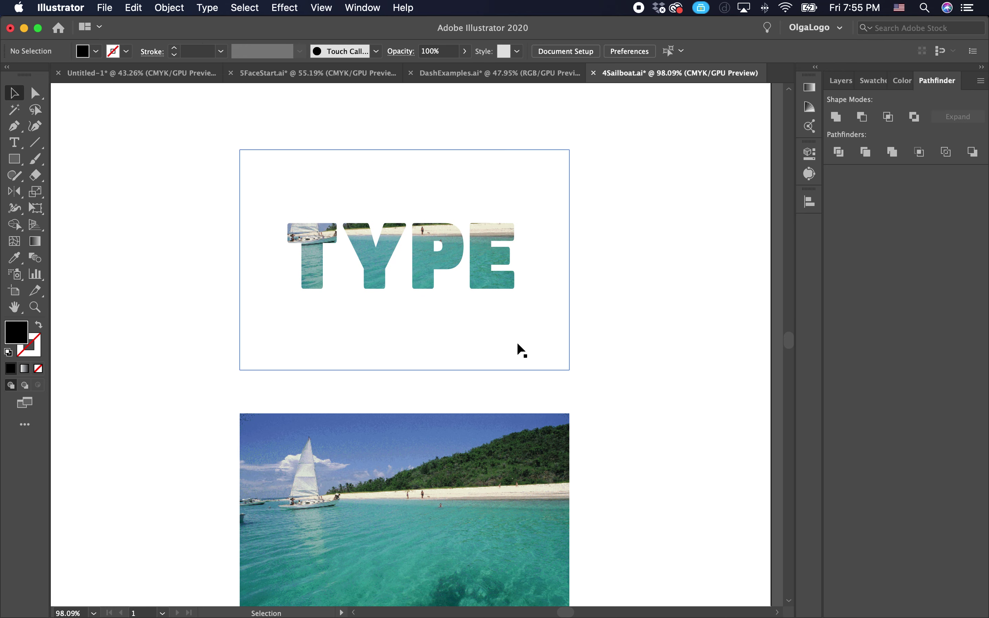
scroll(662, 236, "right", 2)
scroll(664, 262, "up", 3)
scroll(671, 370, "down", 13)
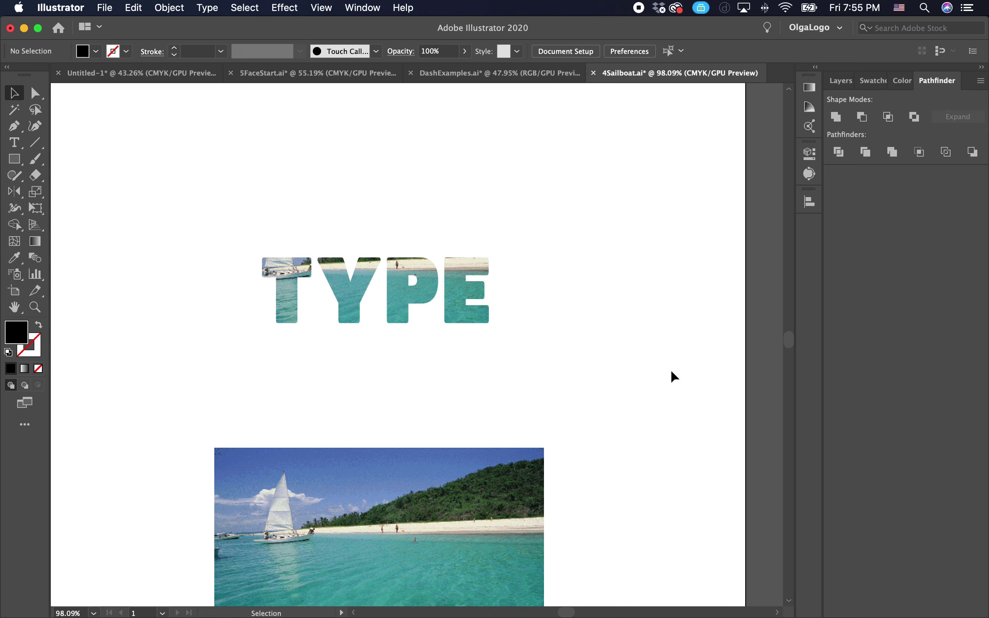
scroll(670, 371, "left", 1)
scroll(671, 370, "down", 3)
scroll(671, 370, "left", 3)
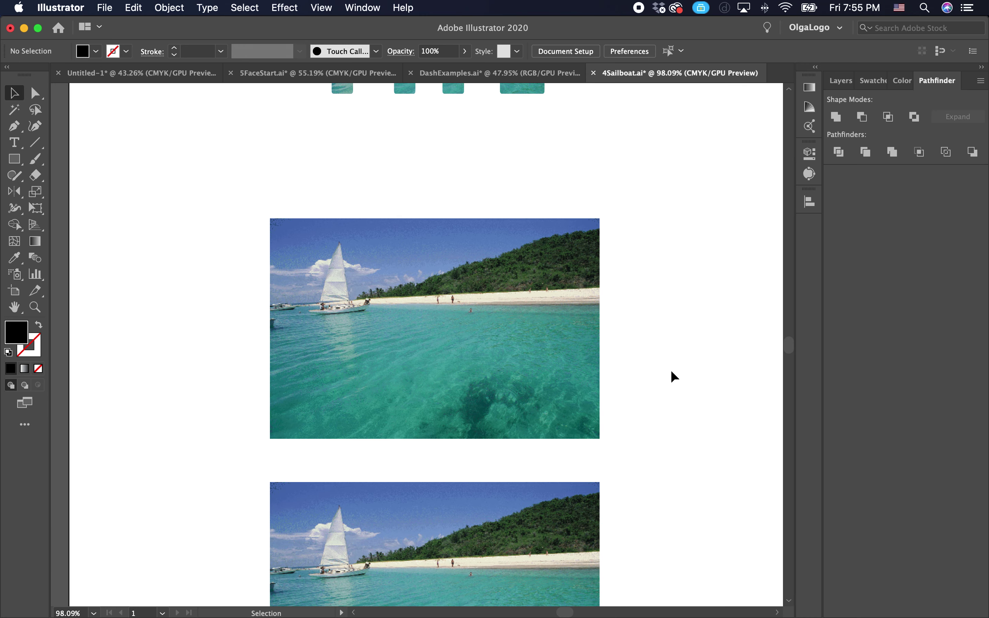
scroll(671, 371, "up", 1)
scroll(671, 370, "right", 1)
scroll(682, 435, "down", 2)
scroll(682, 435, "right", 2)
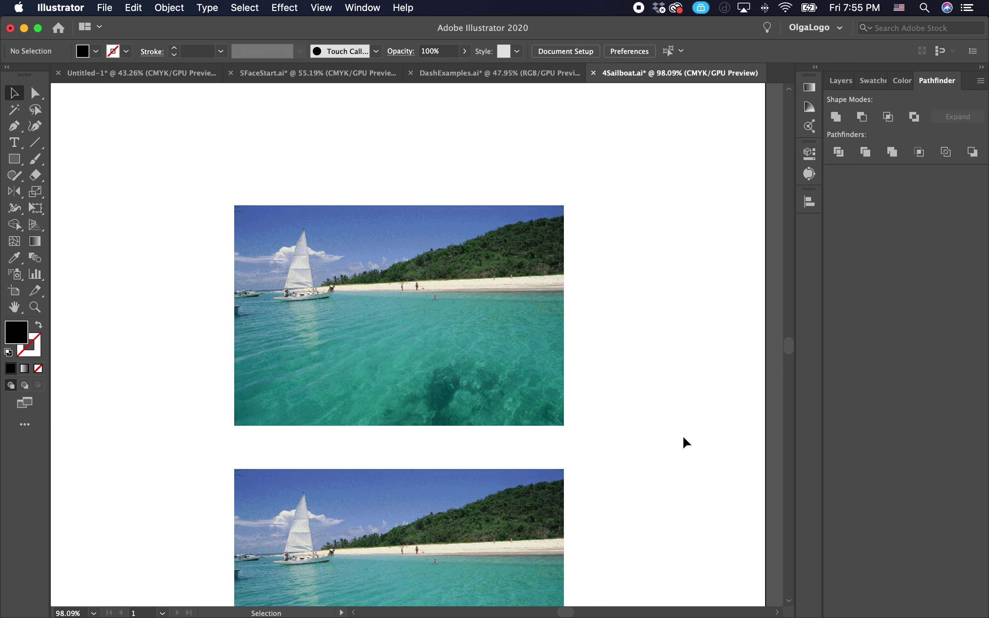
- Type TYPE in a text area over the second sailboat photo and move it lower right
left_click(14, 142)
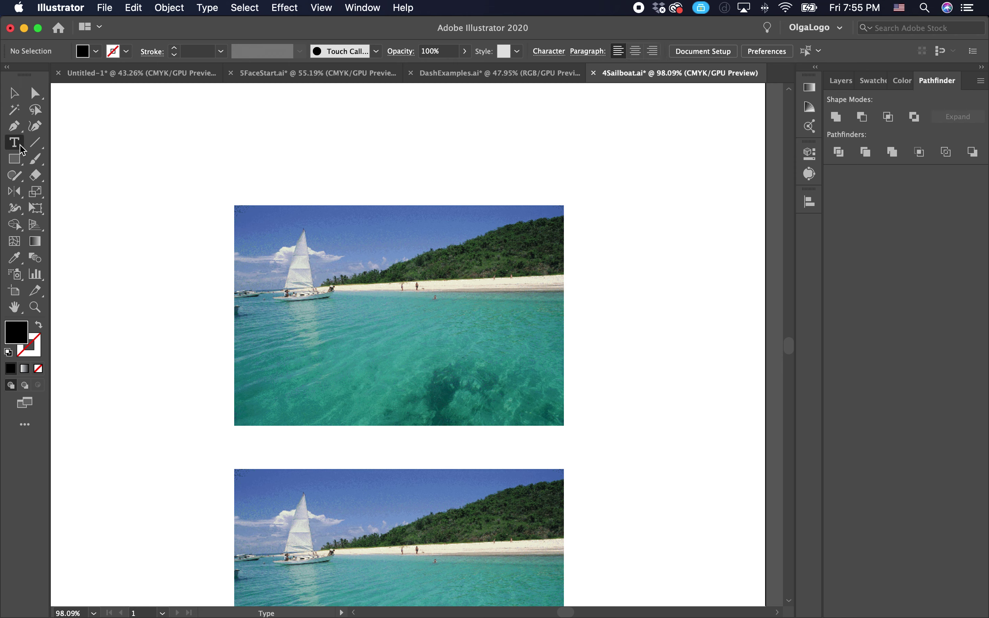
left_click_drag(262, 245, 531, 388)
type("TYPE")
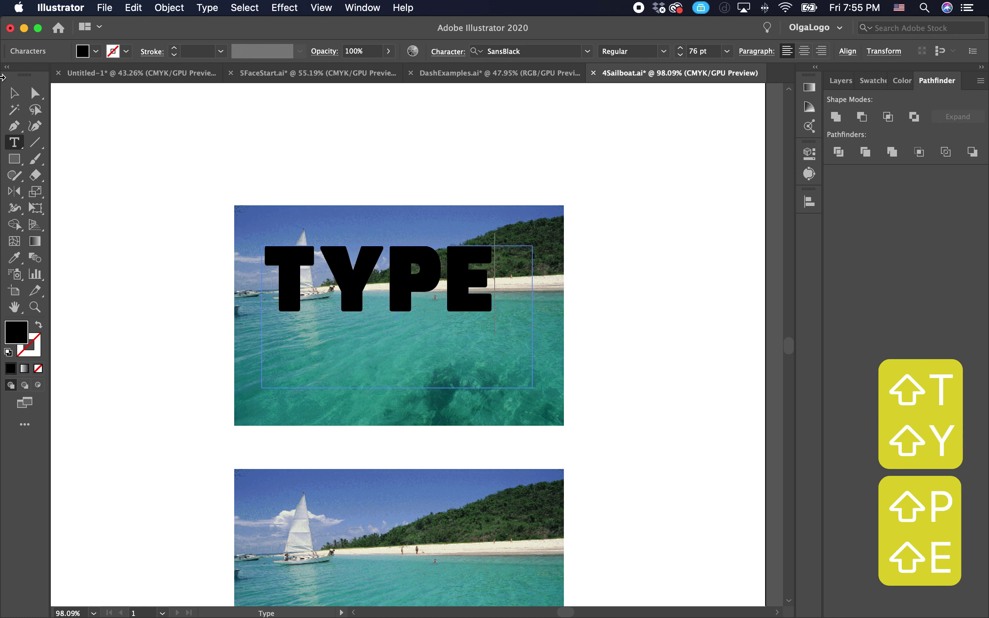
left_click(13, 93)
left_click(429, 287)
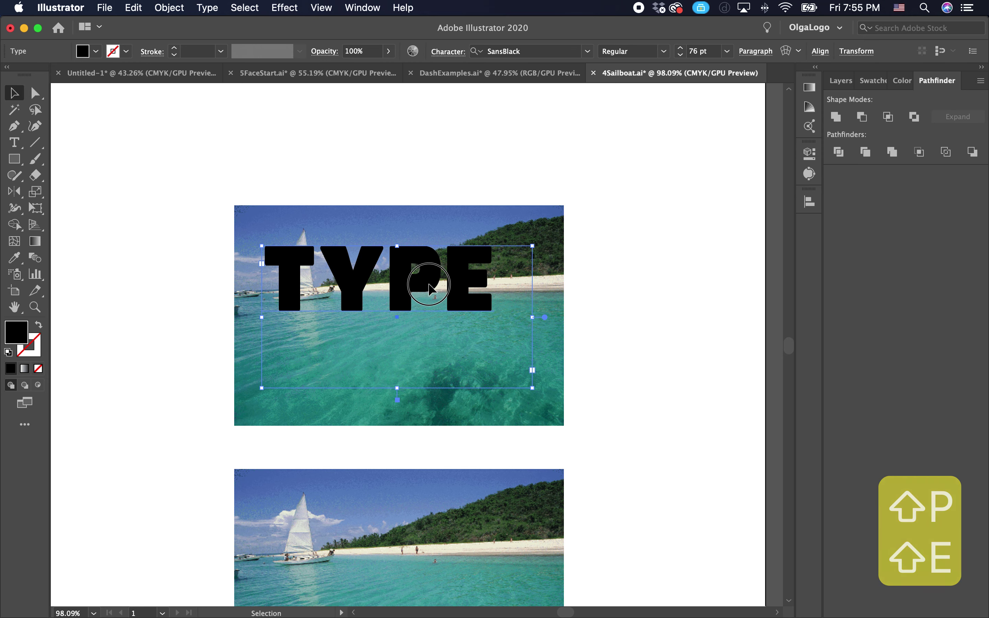
left_click_drag(429, 288, 444, 318)
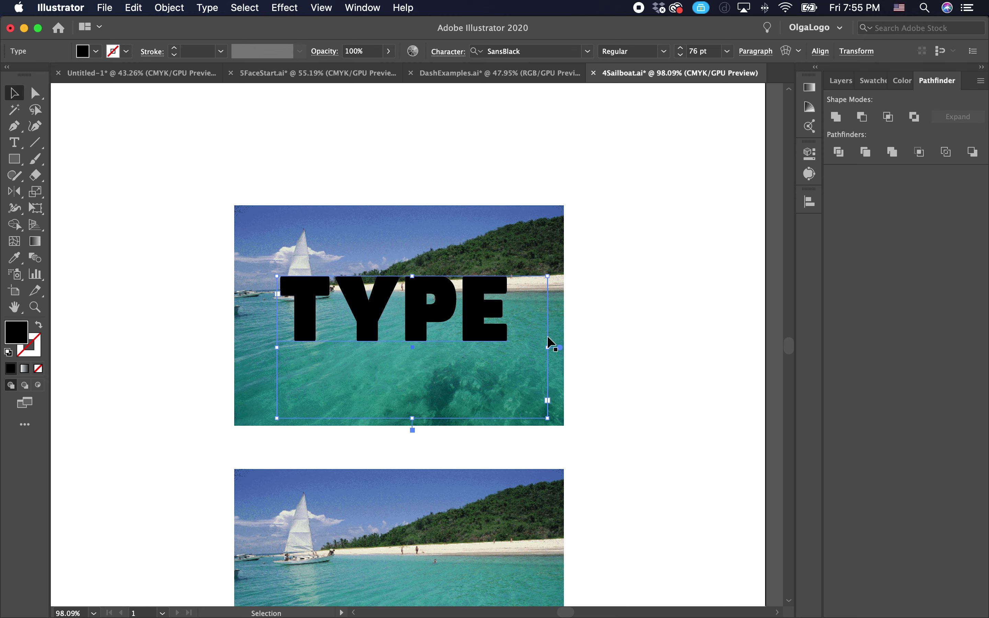
- Convert the second TYPE text to grouped letter outlines with Type > Create Outlines
scroll(669, 405, "down", 2)
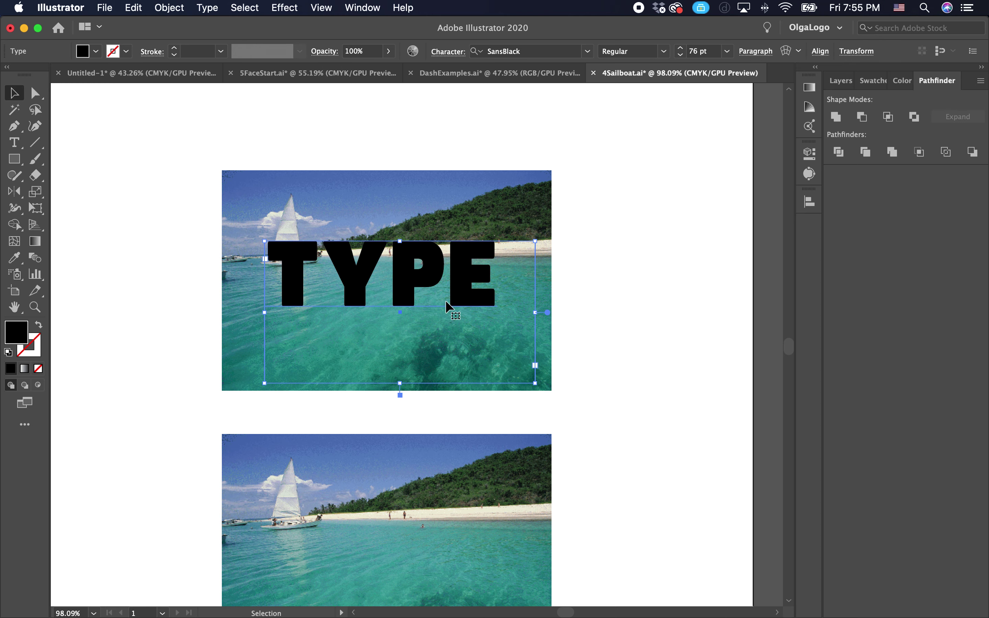
left_click(207, 8)
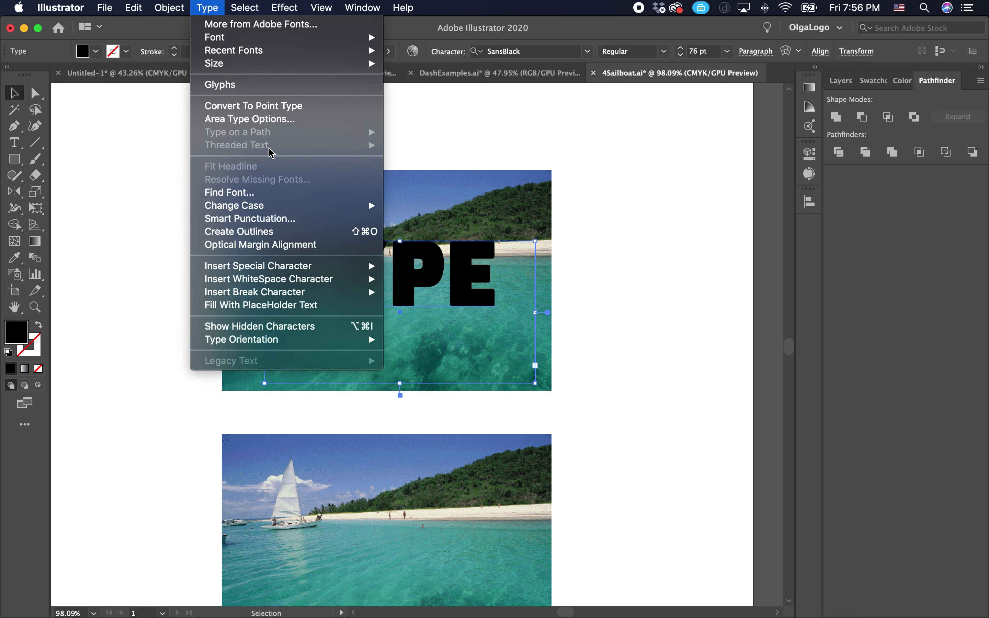
mouse_move(282, 208)
mouse_move(283, 67)
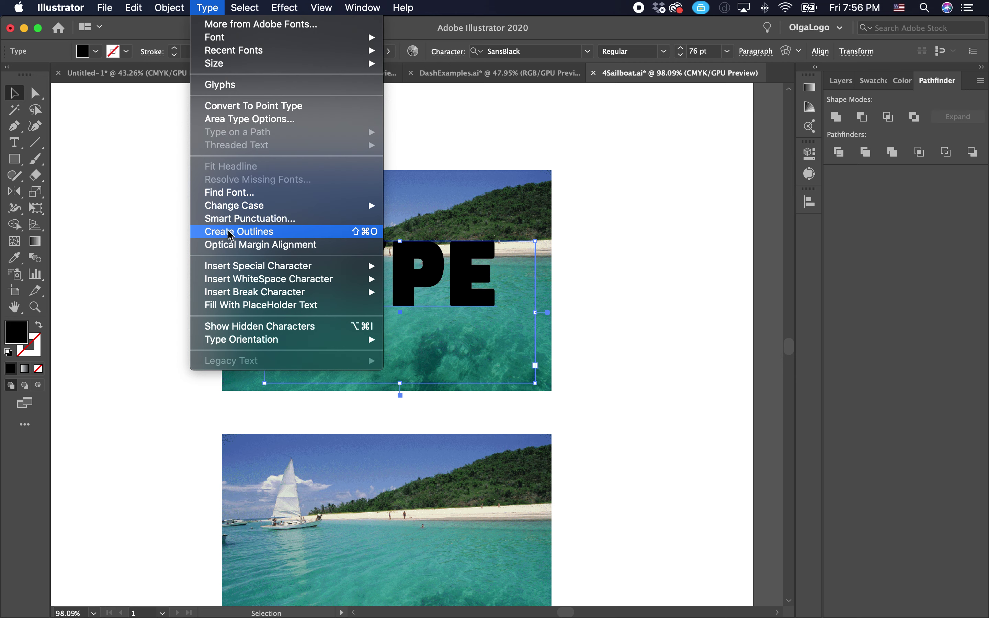
left_click(277, 238)
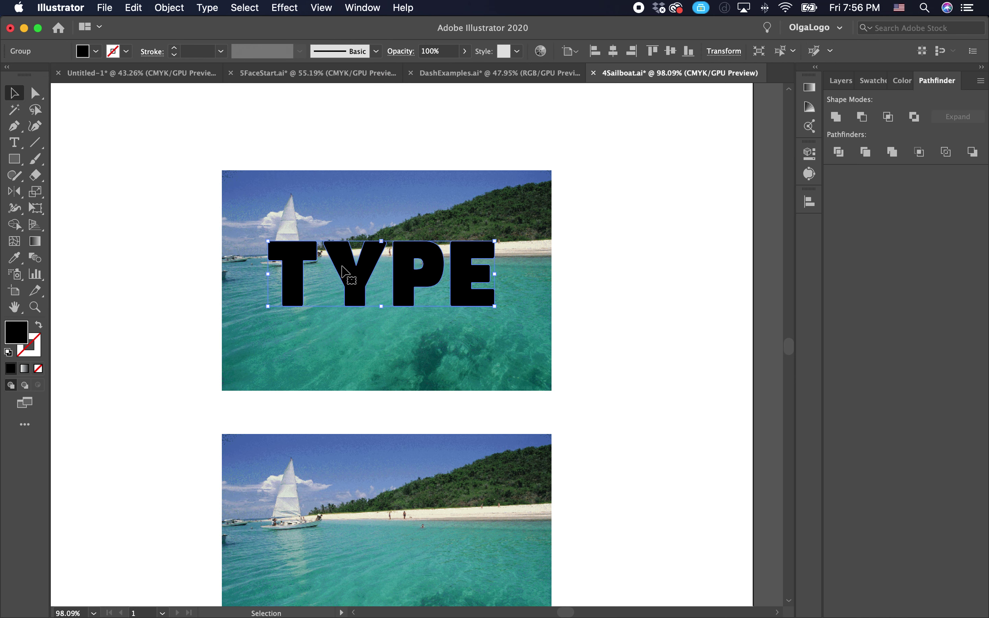
left_click(596, 266)
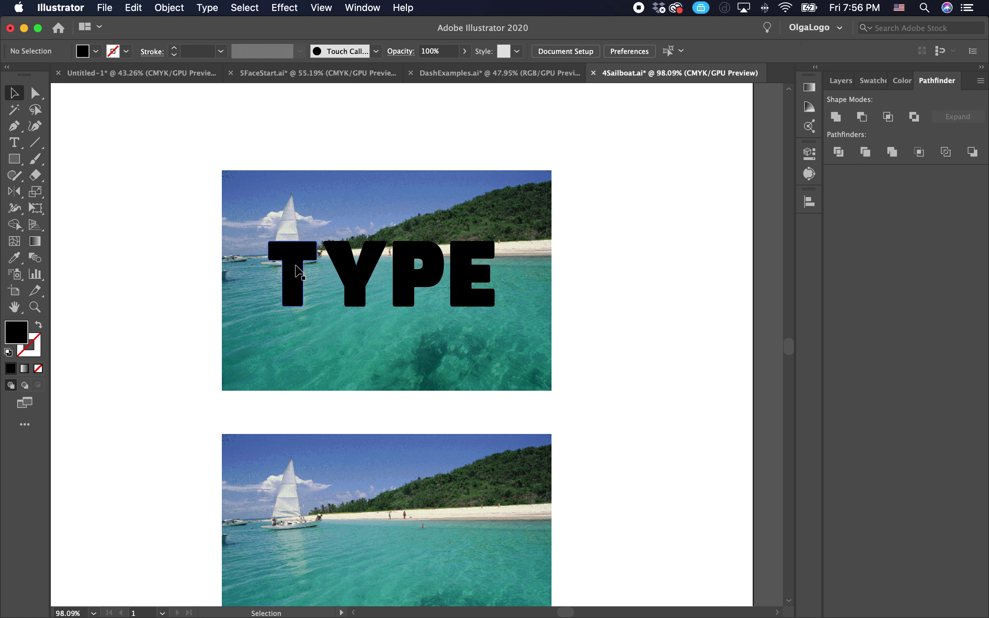
left_click(305, 264)
double_click(301, 266)
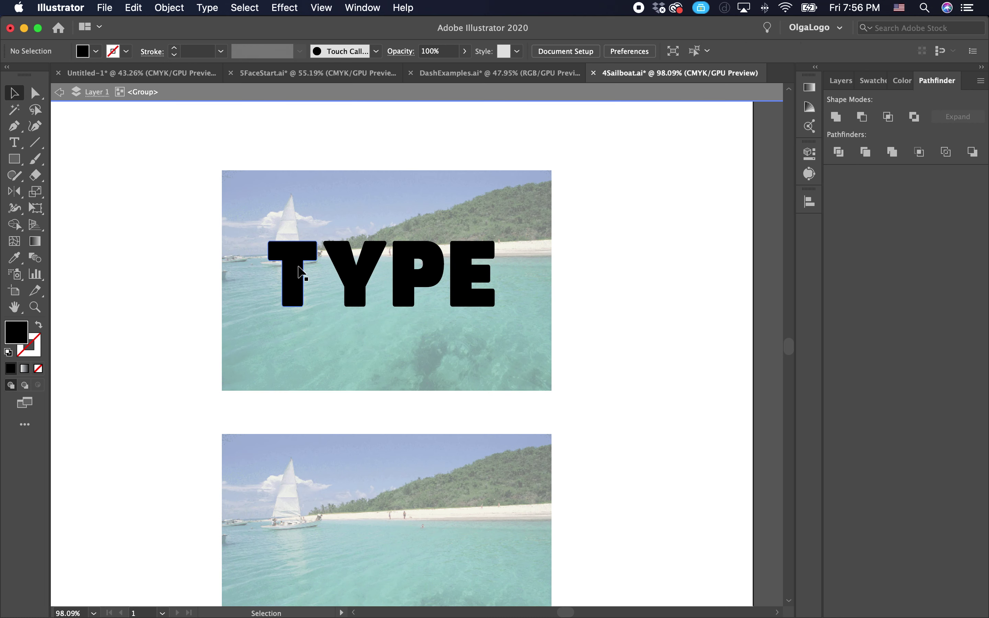
left_click_drag(301, 265, 281, 266)
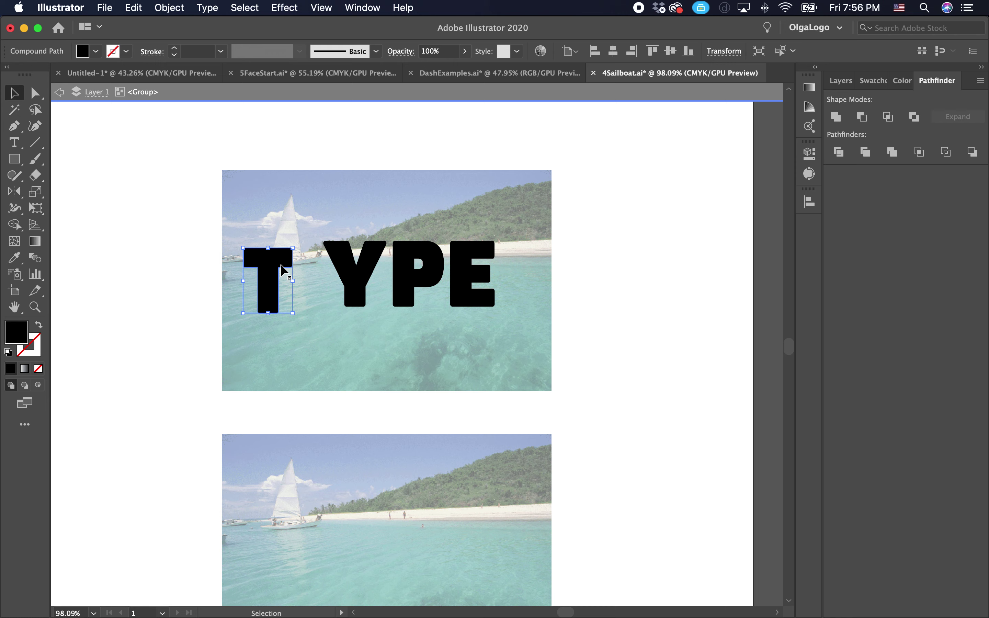
key("super+z")
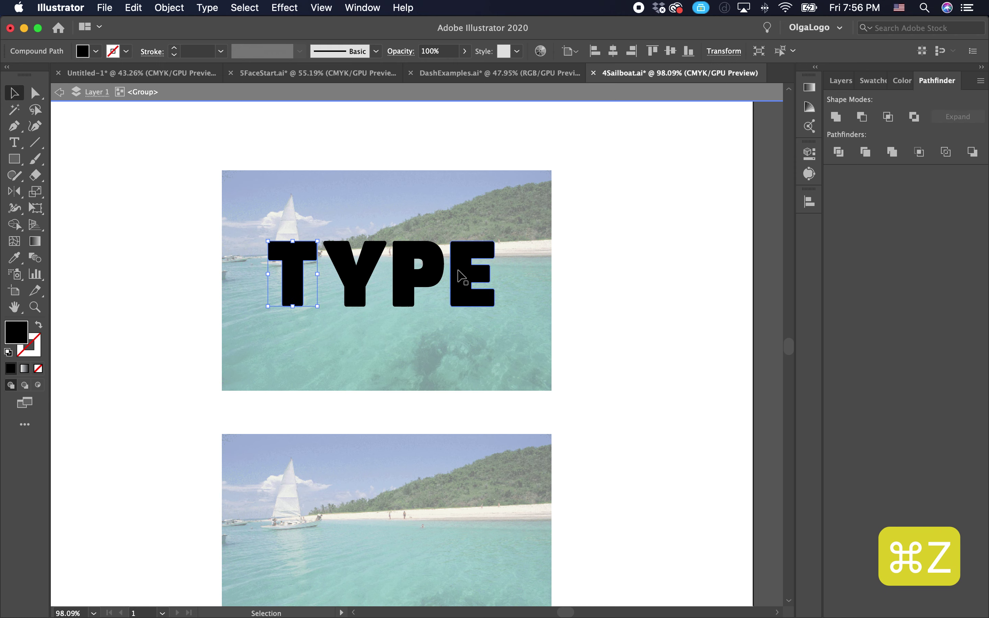
left_click(460, 273)
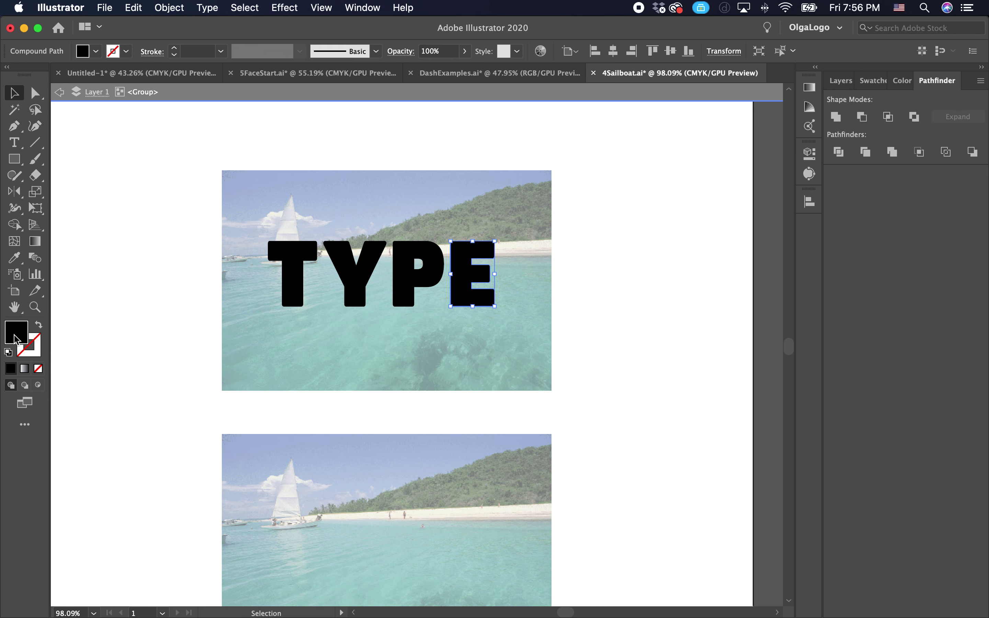
key("x")
scroll(512, 278, "up", 2)
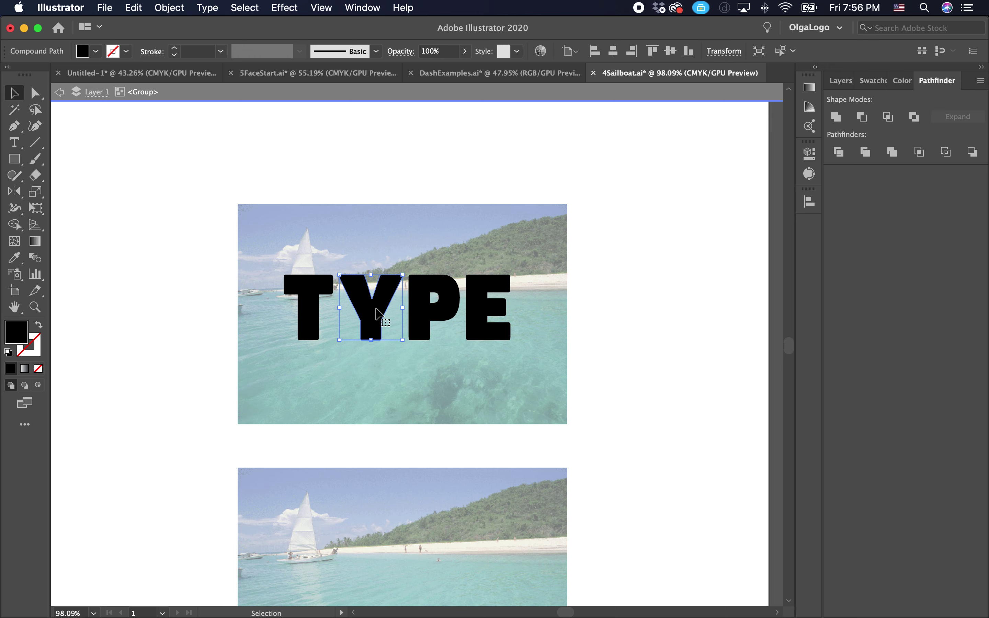
left_click(318, 308)
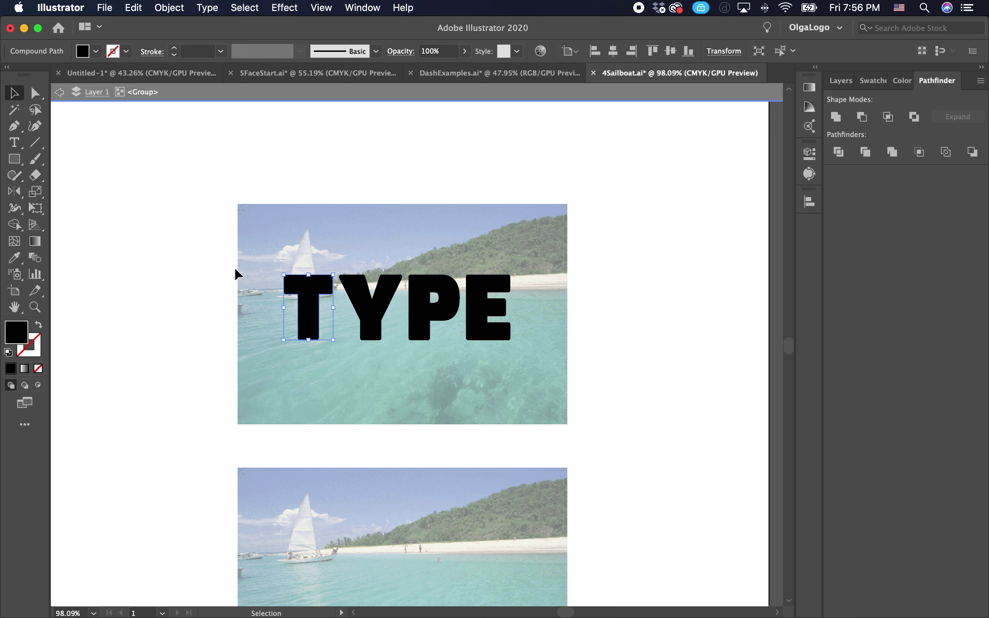
double_click(155, 239)
- Select the second photo with the outlined TYPE letters and make a clipping mask from them
left_click_drag(131, 141, 658, 444)
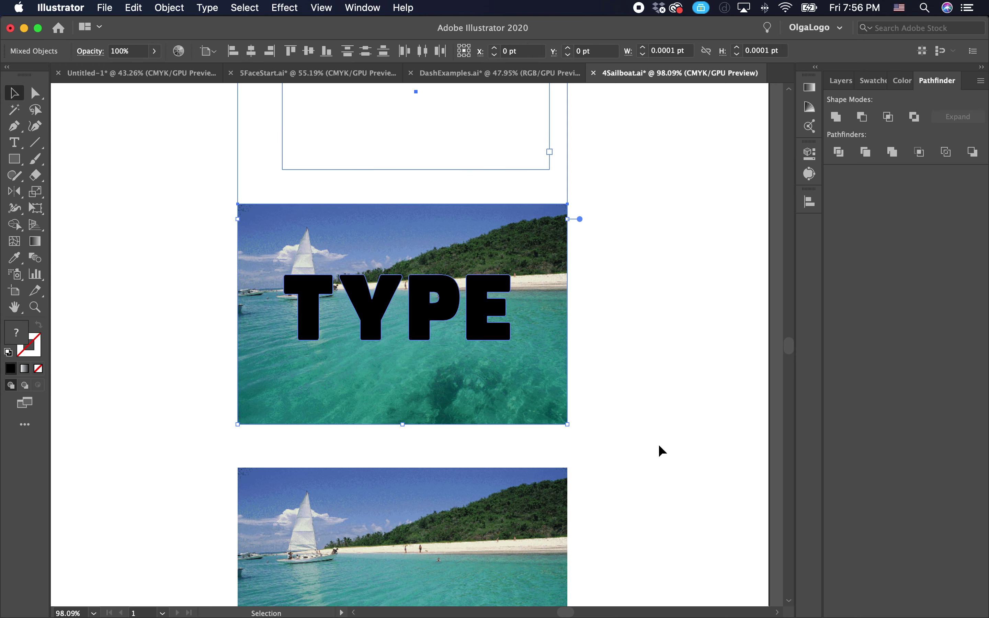
left_click(155, 321)
left_click_drag(153, 276, 686, 390)
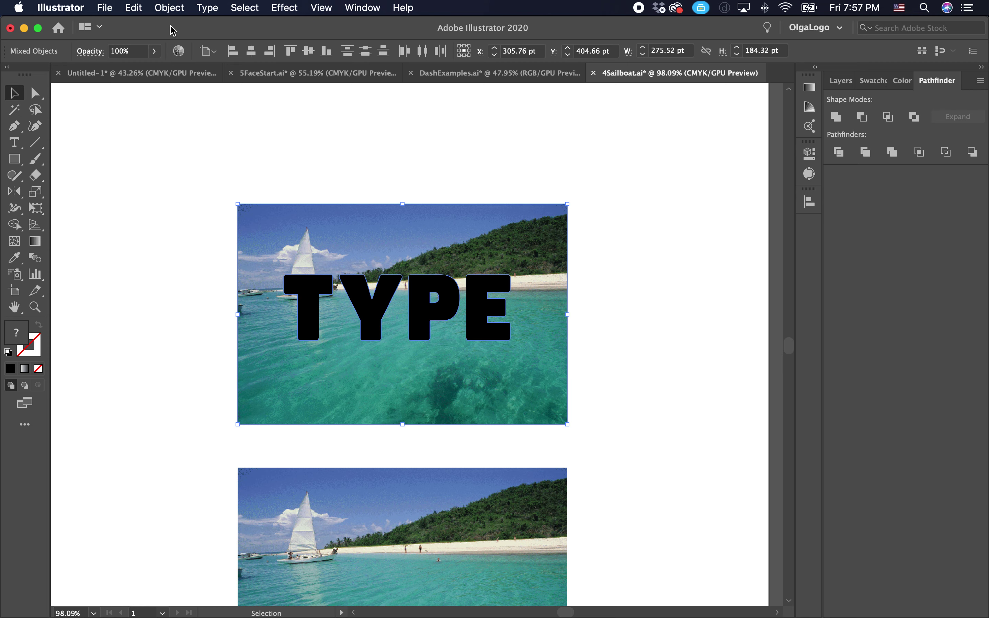
left_click(169, 7)
mouse_move(258, 439)
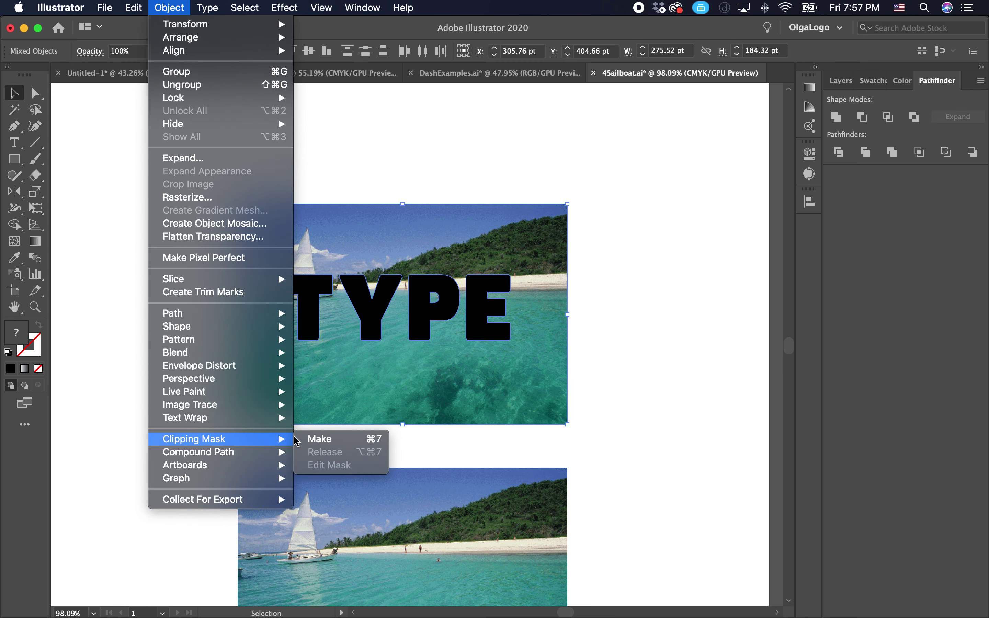
left_click(315, 438)
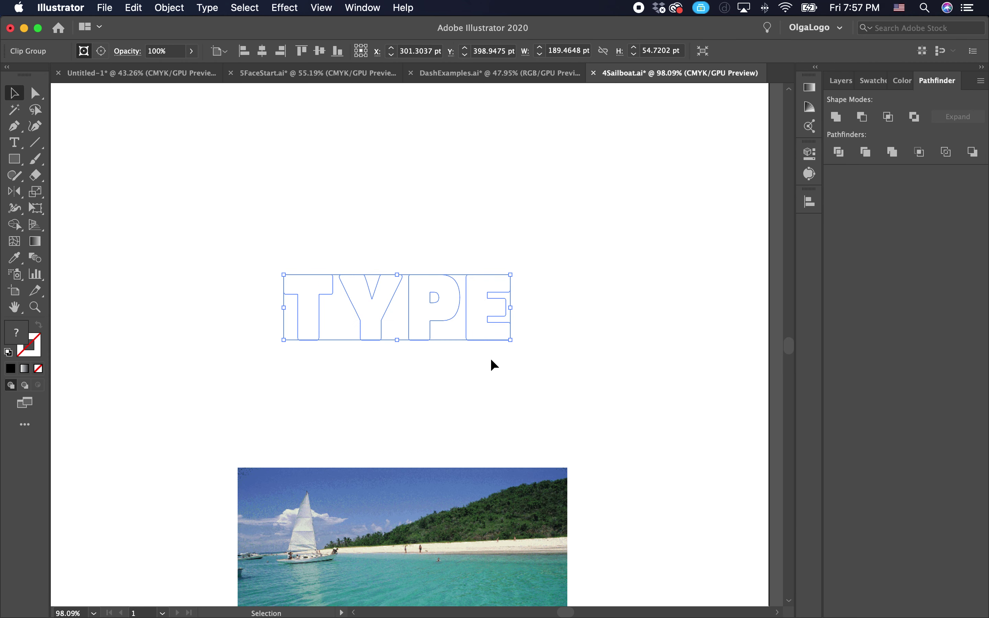
scroll(490, 358, "down", 1)
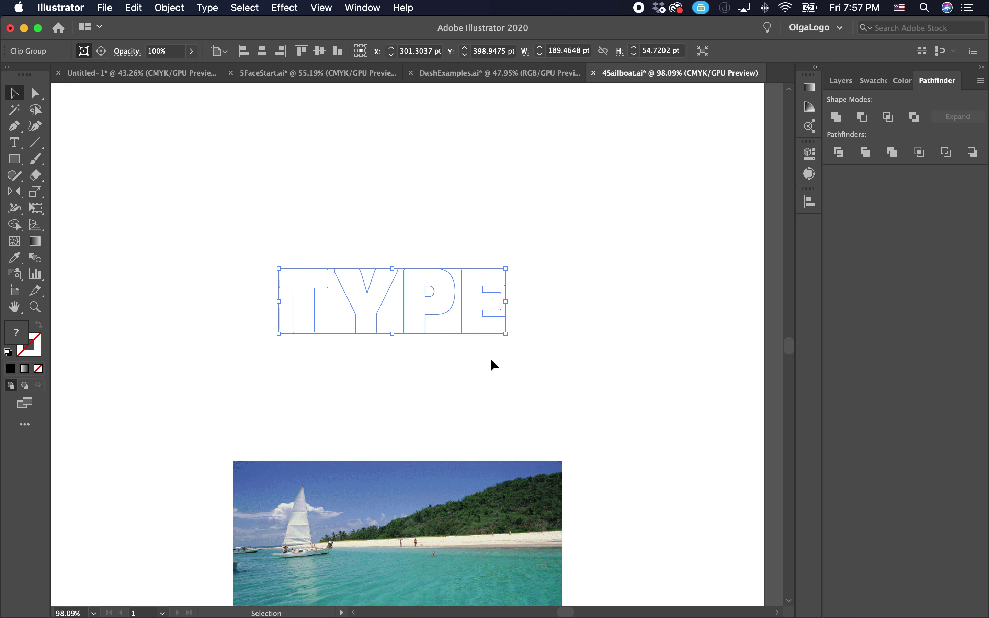
scroll(411, 275, "up", 5)
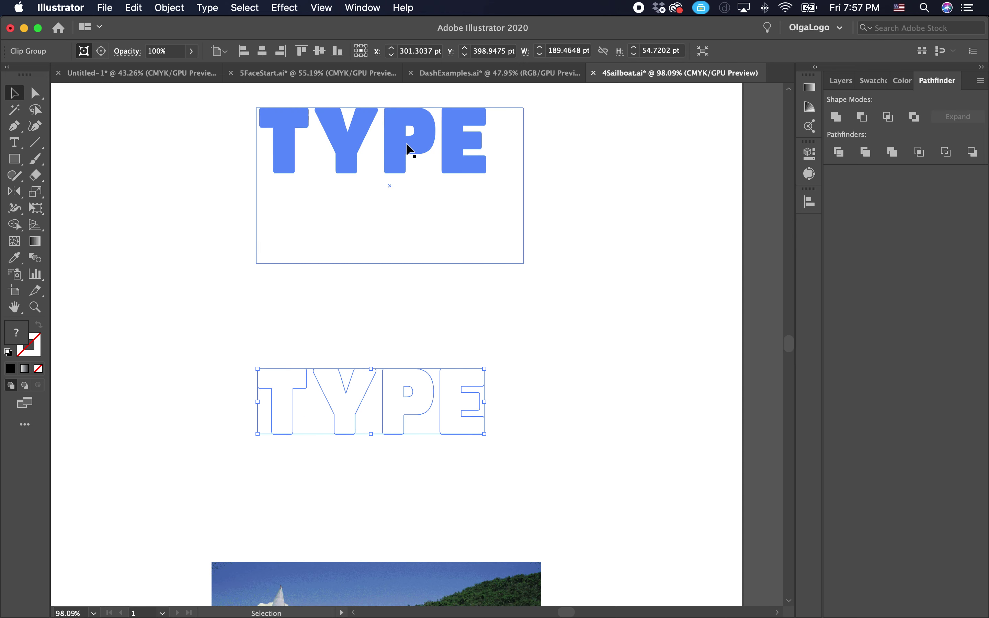
scroll(288, 282, "down", 2)
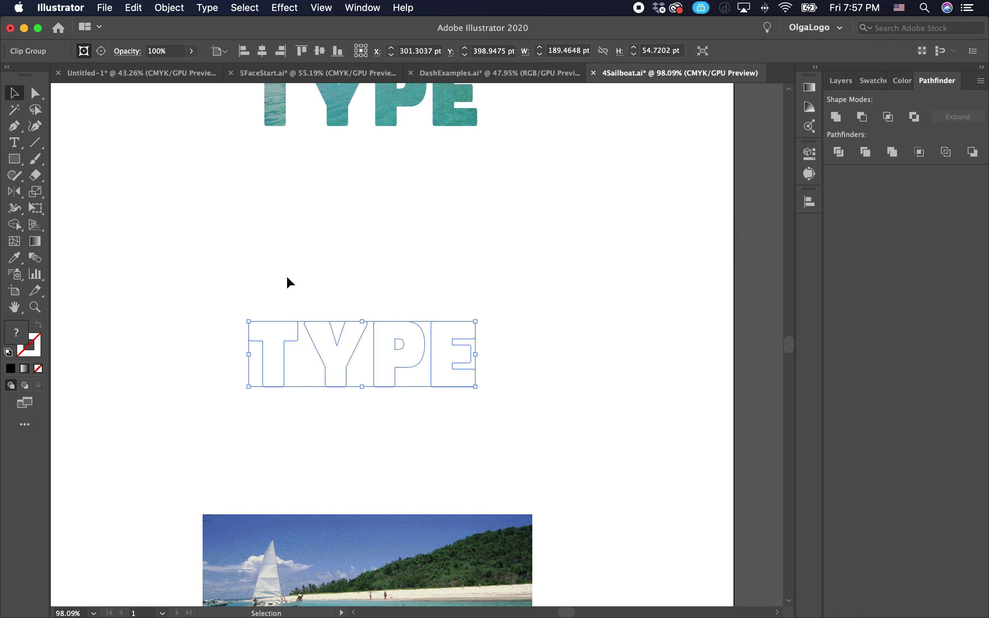
key("Delete")
scroll(545, 380, "down", 8)
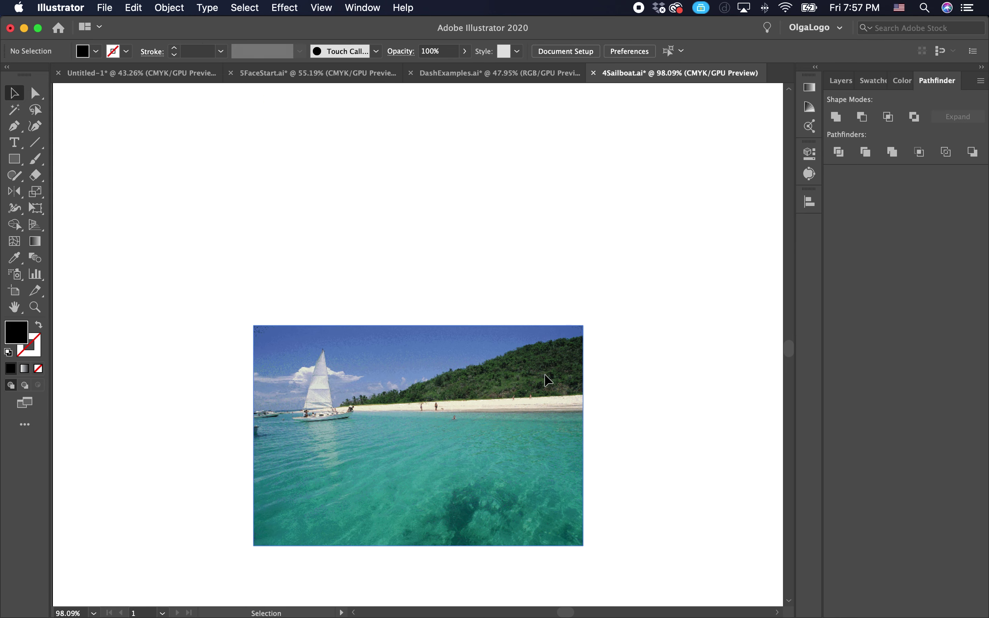
scroll(546, 380, "down", 4)
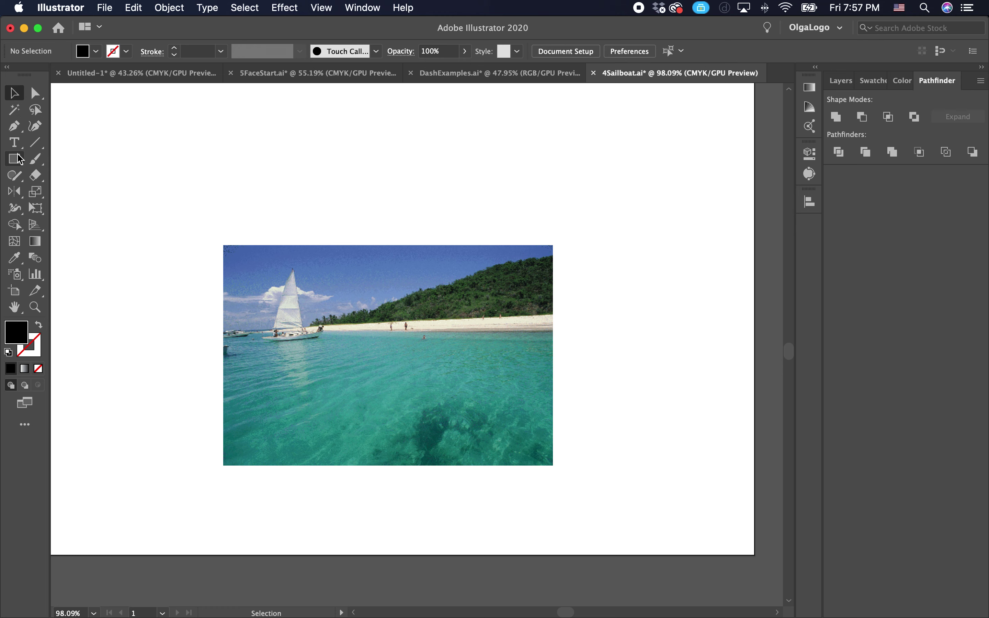
- Type TYPE in a text area over the third photo and move it lower
left_click(14, 143)
scroll(2, 150, "down", 3)
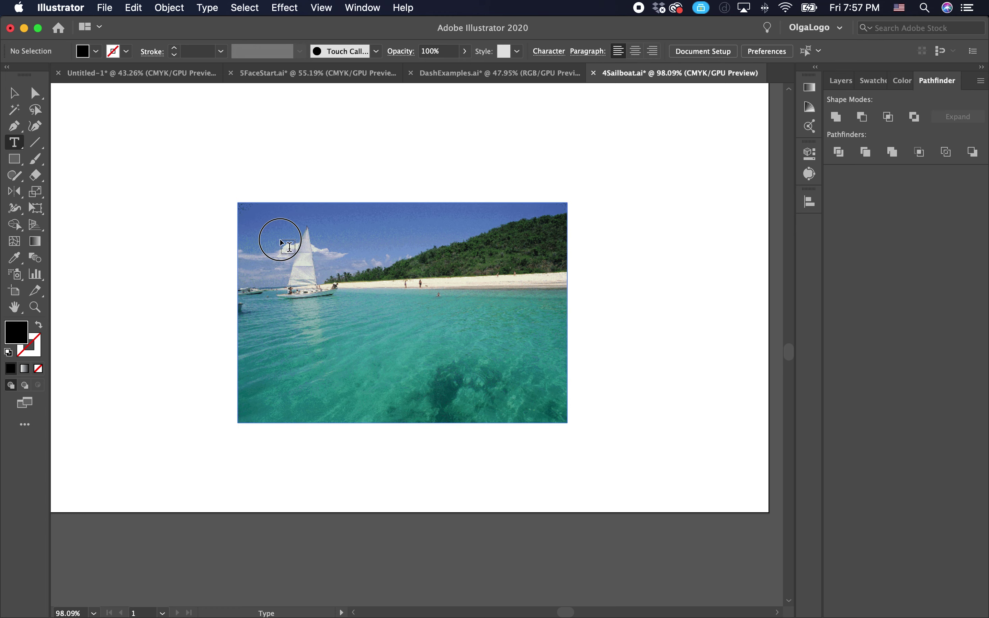
left_click_drag(280, 240, 547, 400)
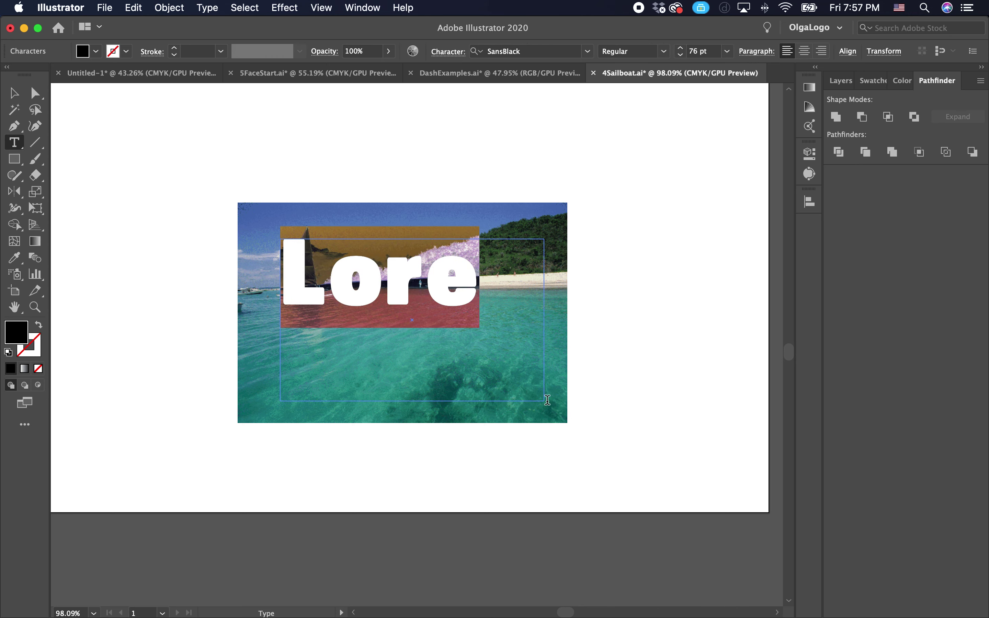
type("TYPE")
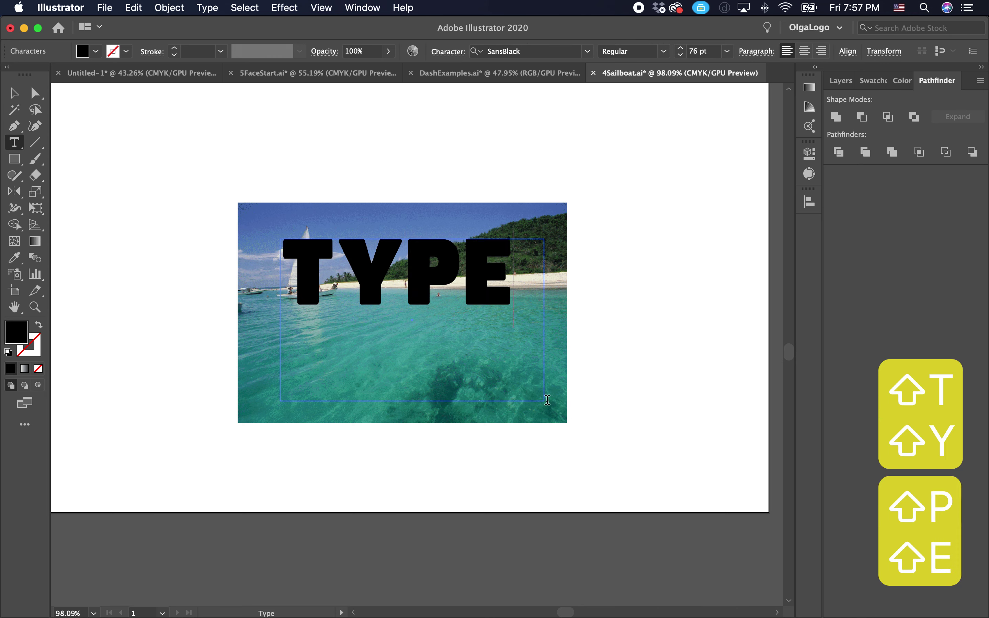
key("Escape")
left_click_drag(417, 295, 417, 330)
- Marquee-select the photo and TYPE, then clear that and select only the TYPE text
scroll(585, 374, "down", 2)
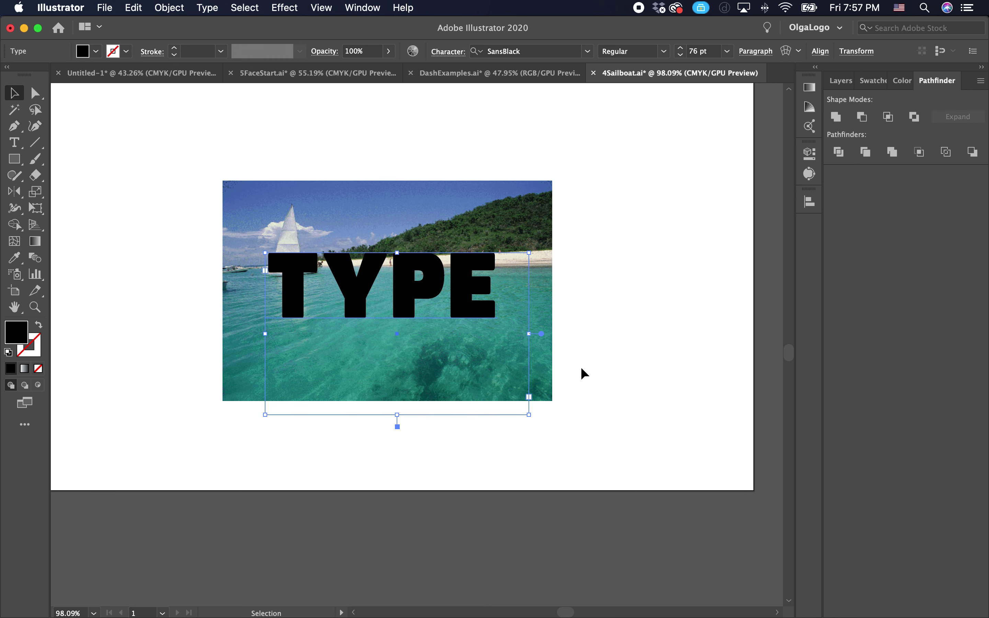
scroll(584, 374, "left", 3)
scroll(584, 373, "up", 2)
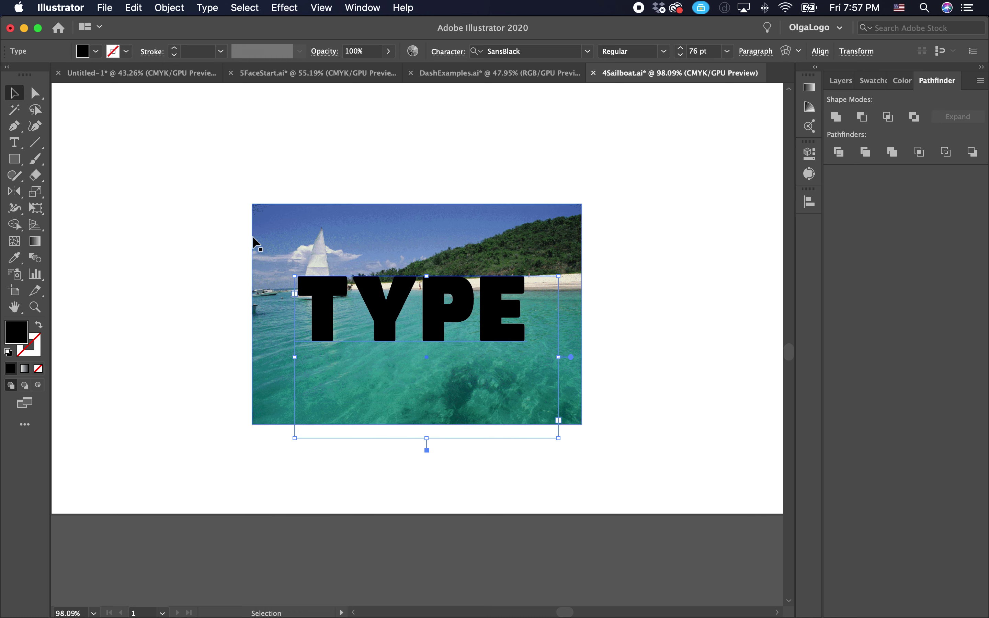
left_click_drag(181, 214, 630, 398)
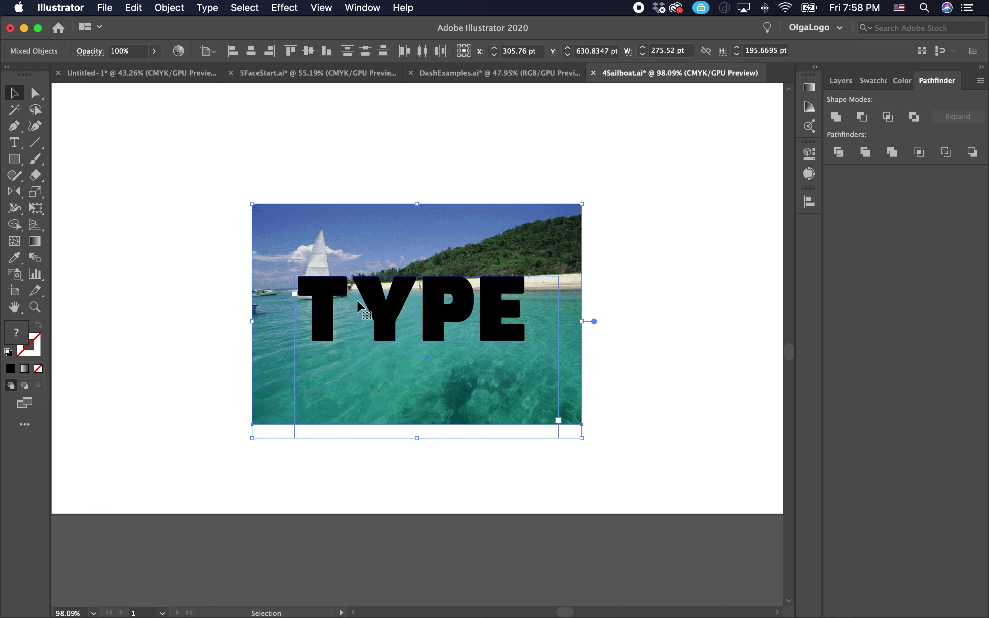
left_click(645, 322)
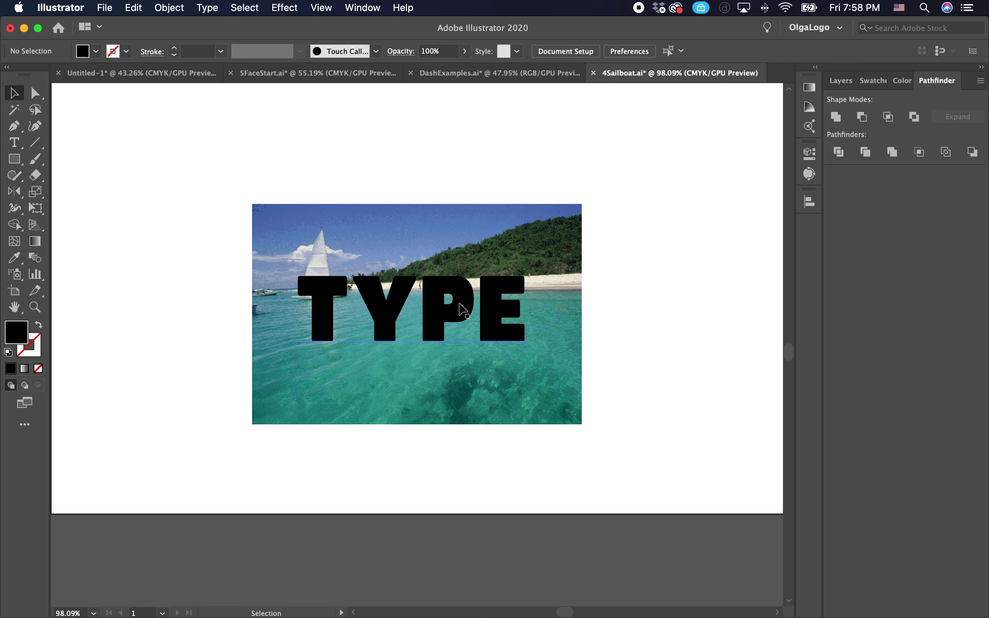
left_click(463, 310)
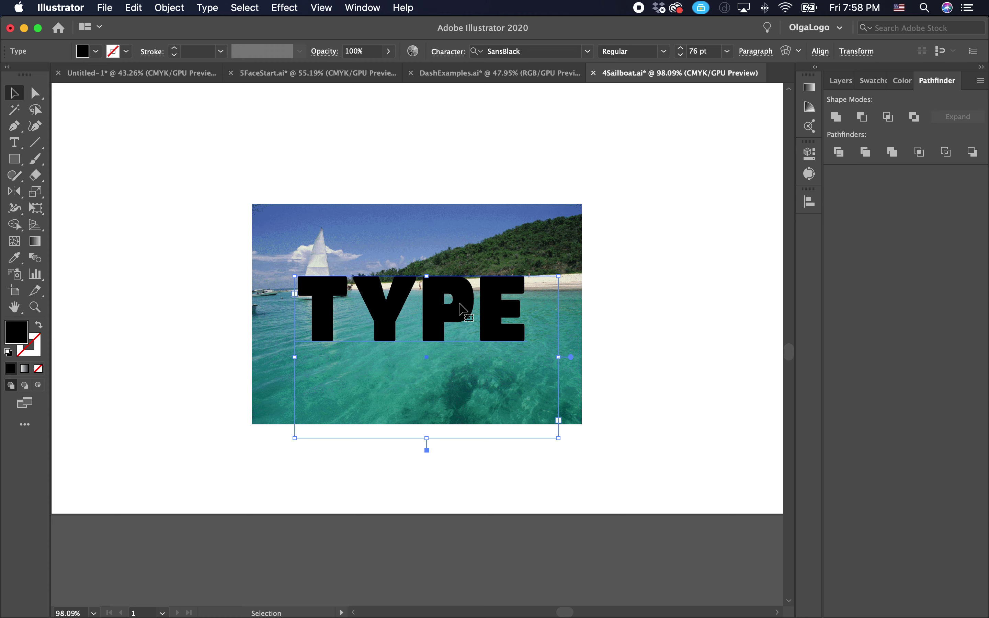
- Run Type > Create Outlines on the third TYPE word to get solid black letter shapes
left_click(206, 6)
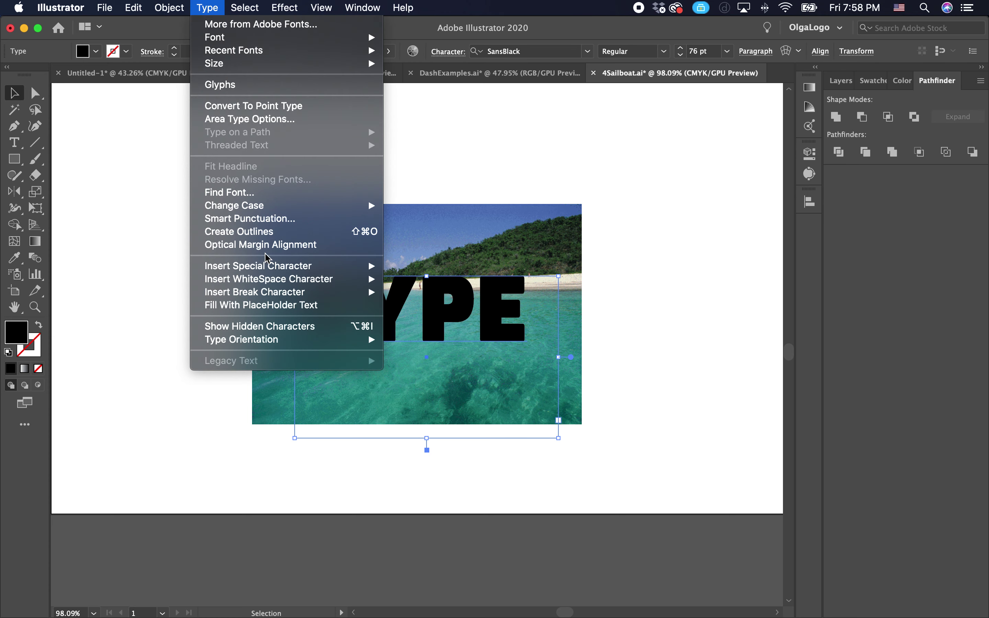
left_click(253, 233)
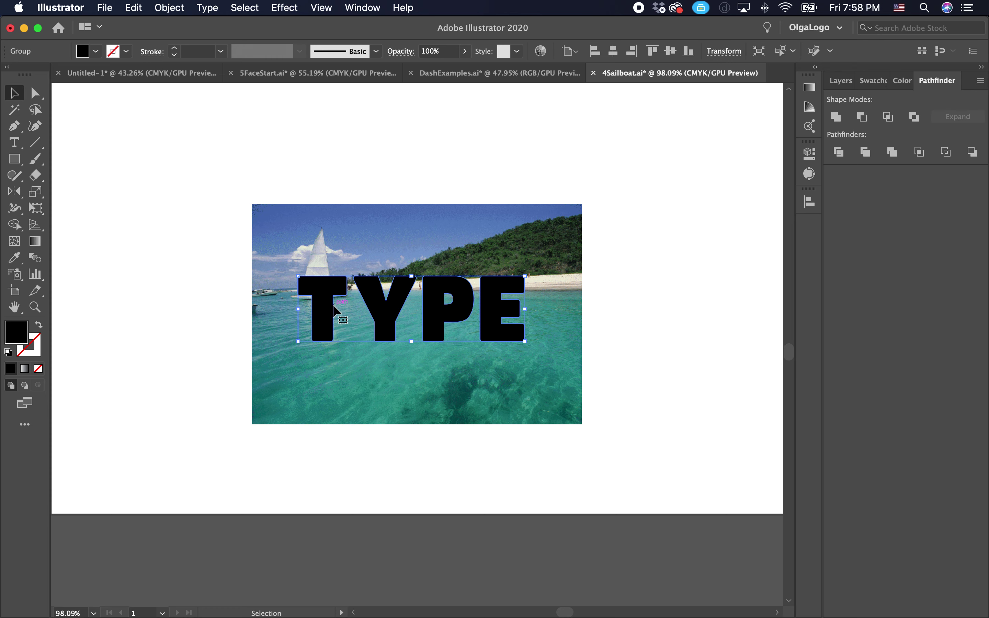
scroll(331, 317, "down", 1)
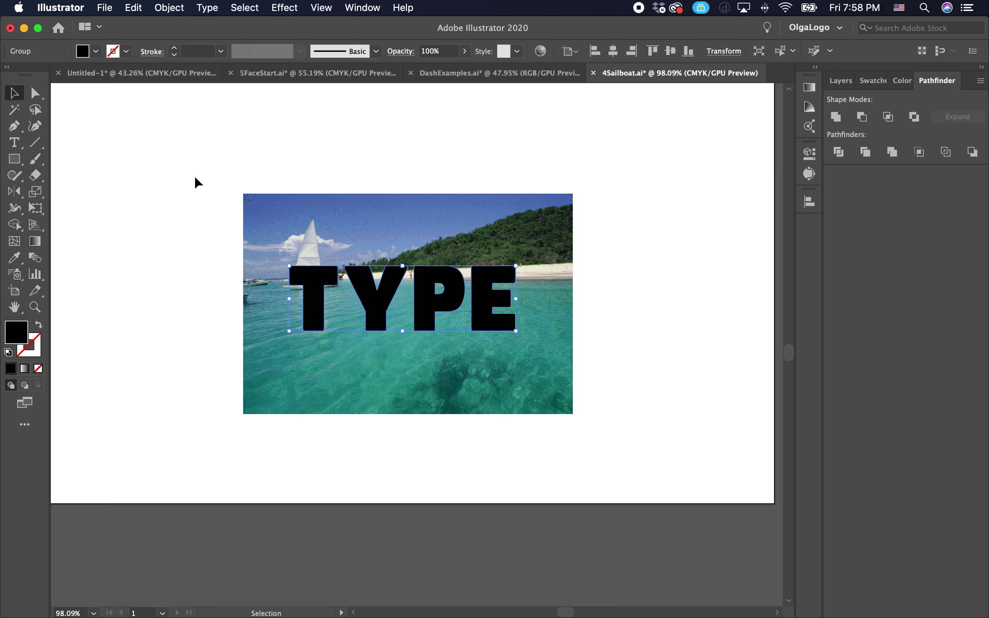
- Join the outlined TYPE letters into a single compound path from the Object menu
left_click(170, 7)
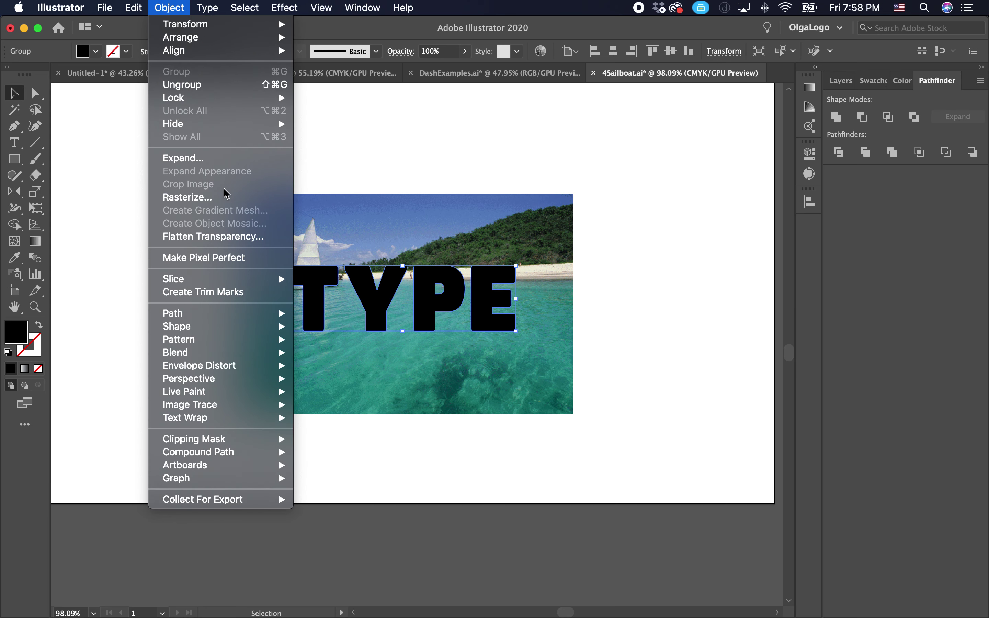
mouse_move(220, 458)
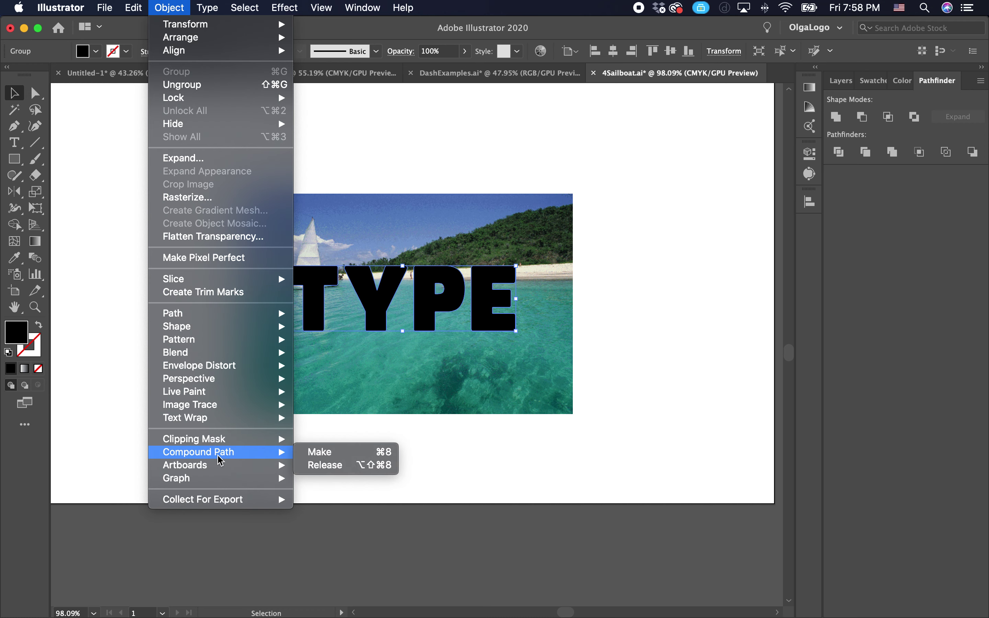
left_click(320, 456)
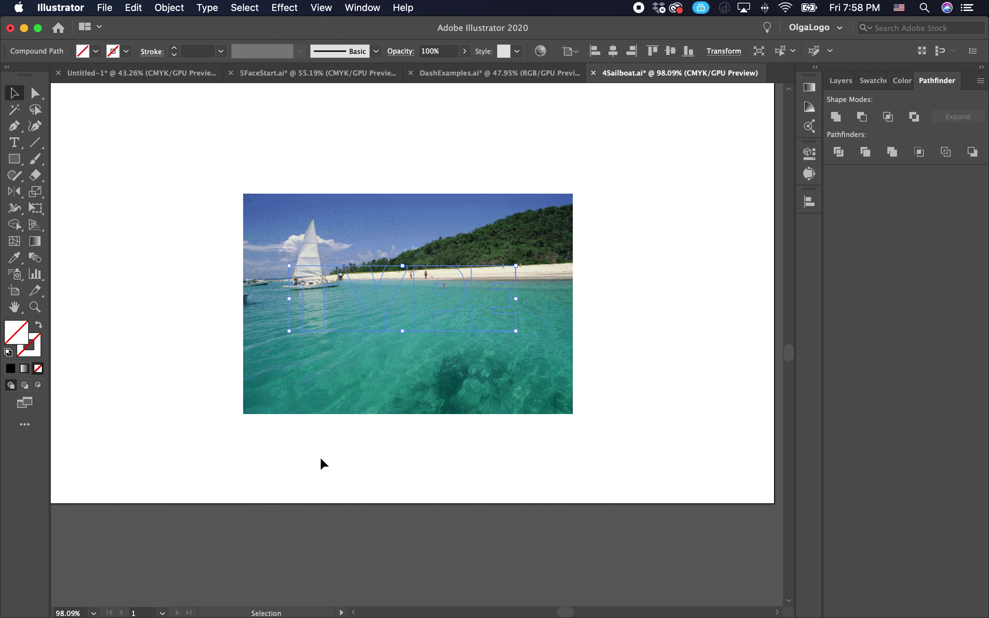
scroll(576, 435, "down", 2)
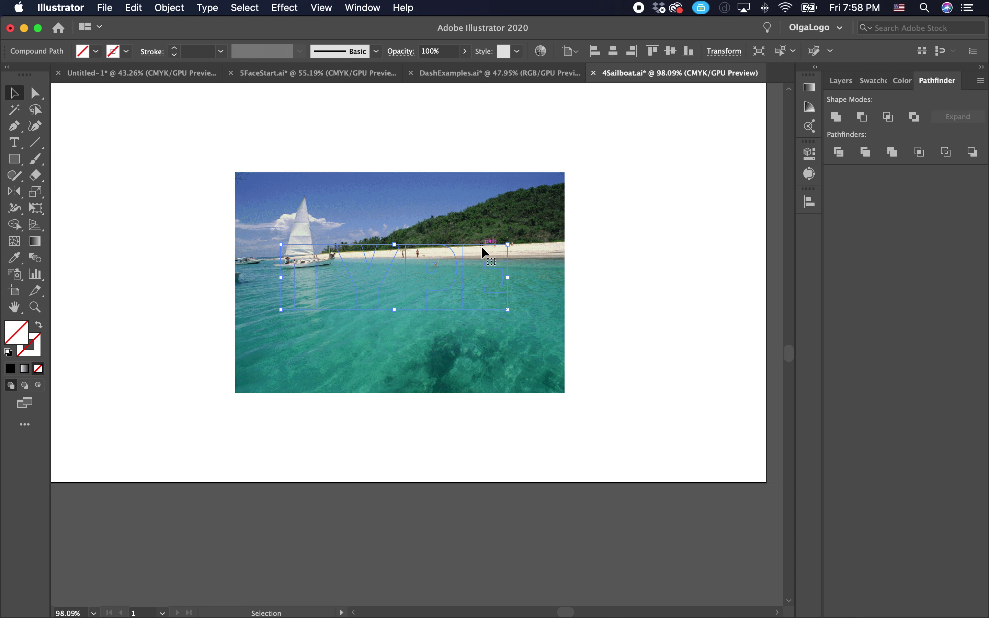
- Select the sailboat photo with the TYPE compound path and make a clipping mask
left_click_drag(182, 197, 637, 351)
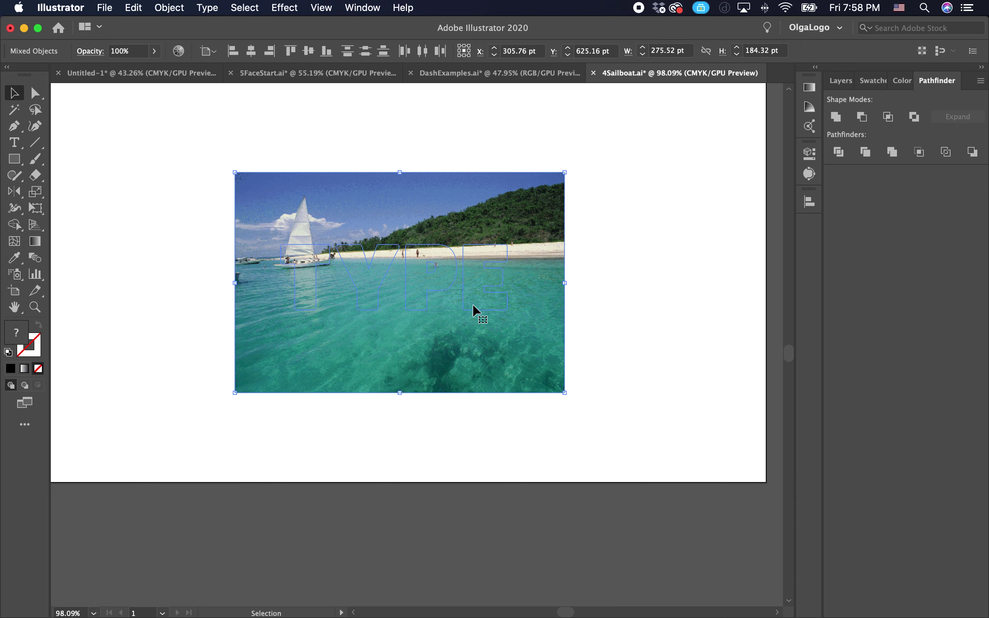
left_click(175, 5)
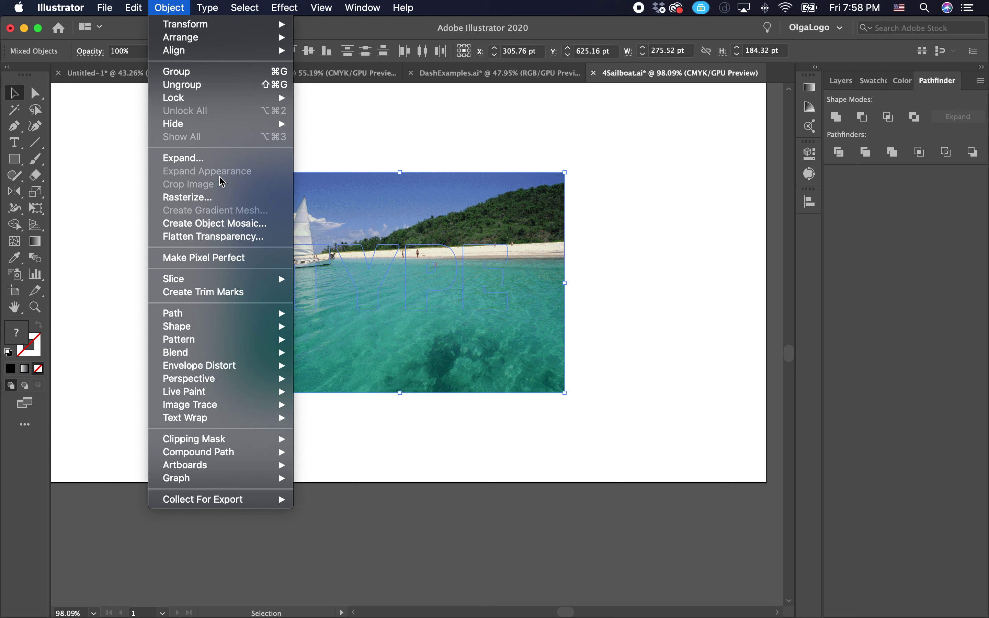
mouse_move(260, 443)
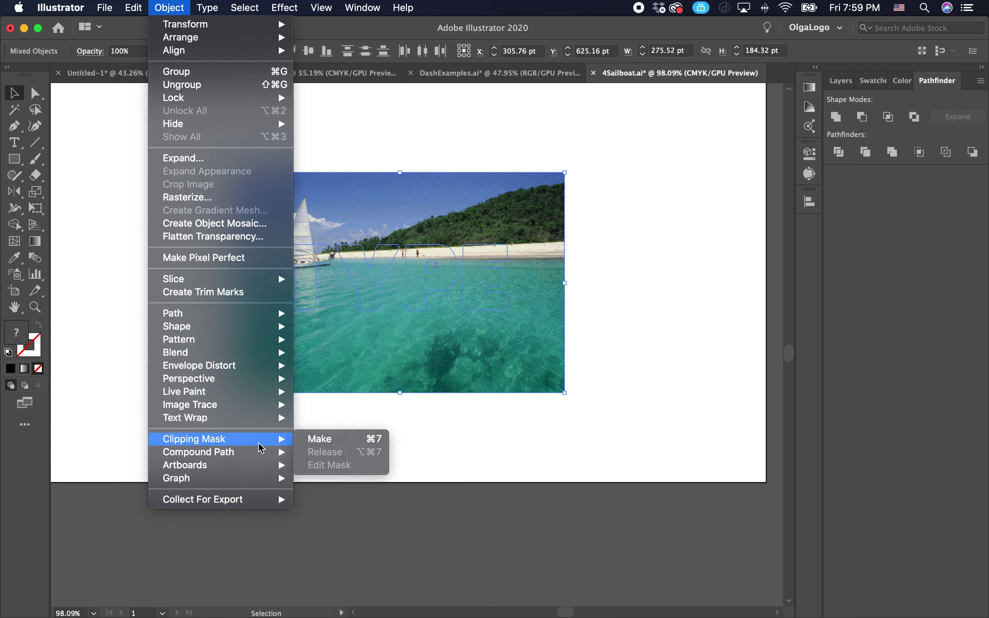
left_click(314, 441)
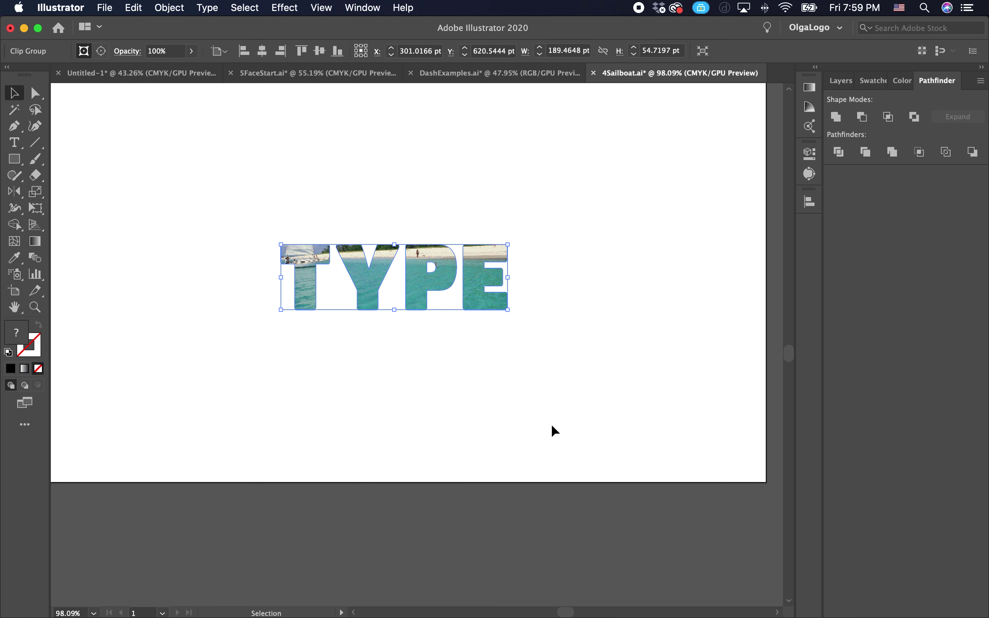
scroll(554, 431, "up", 2)
left_click(564, 354)
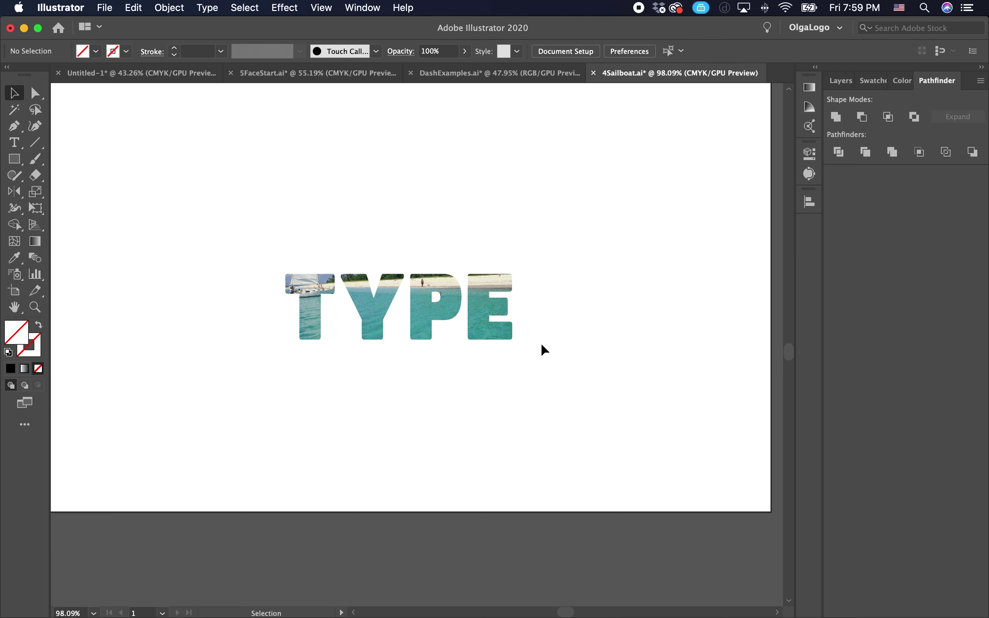
left_click(512, 316)
double_click(483, 312)
left_click(478, 288)
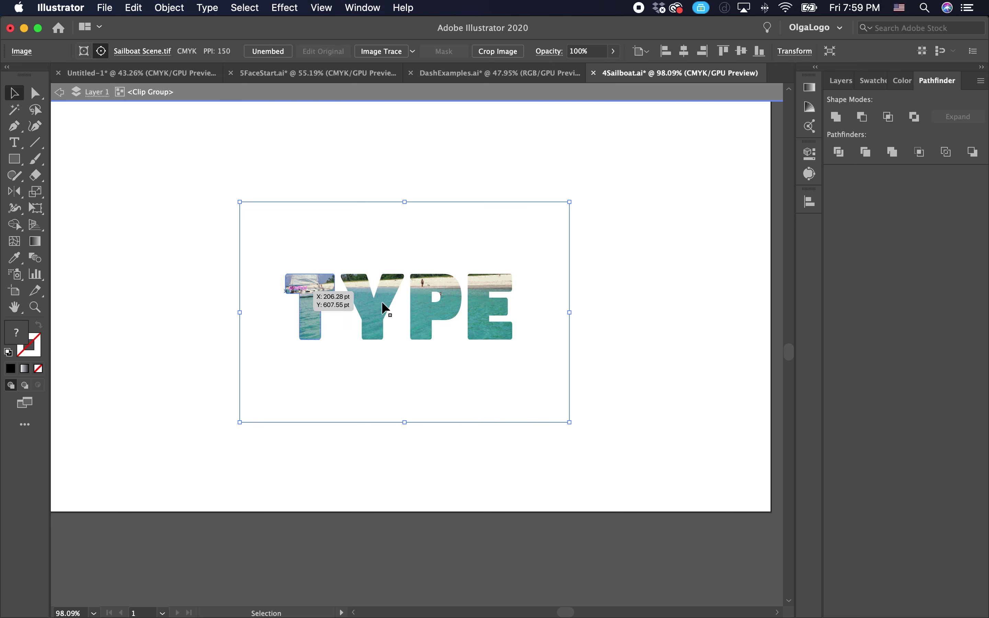
double_click(715, 307)
scroll(598, 401, "down", 3)
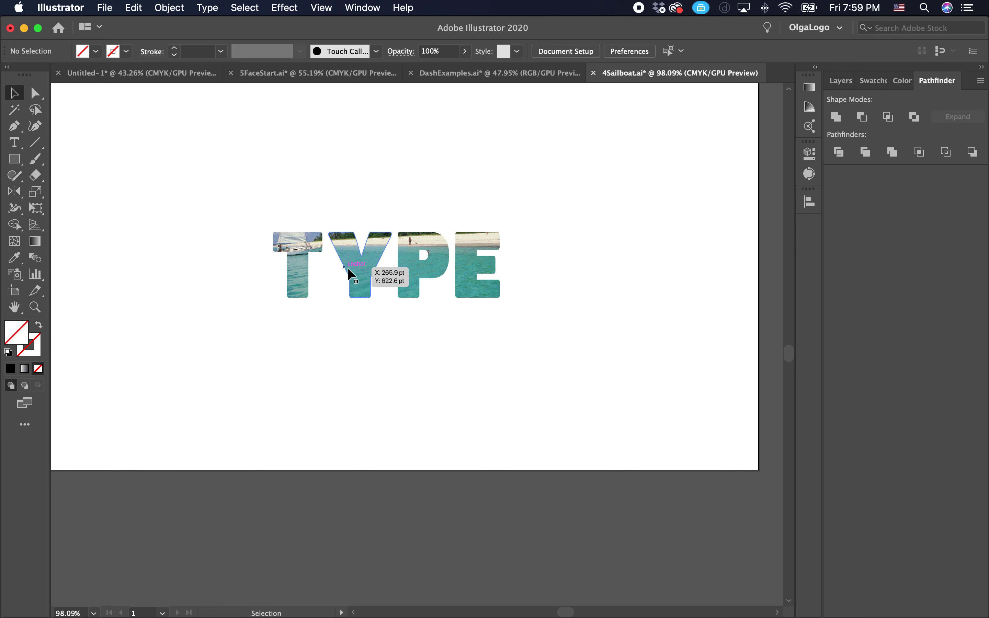
left_click(361, 270)
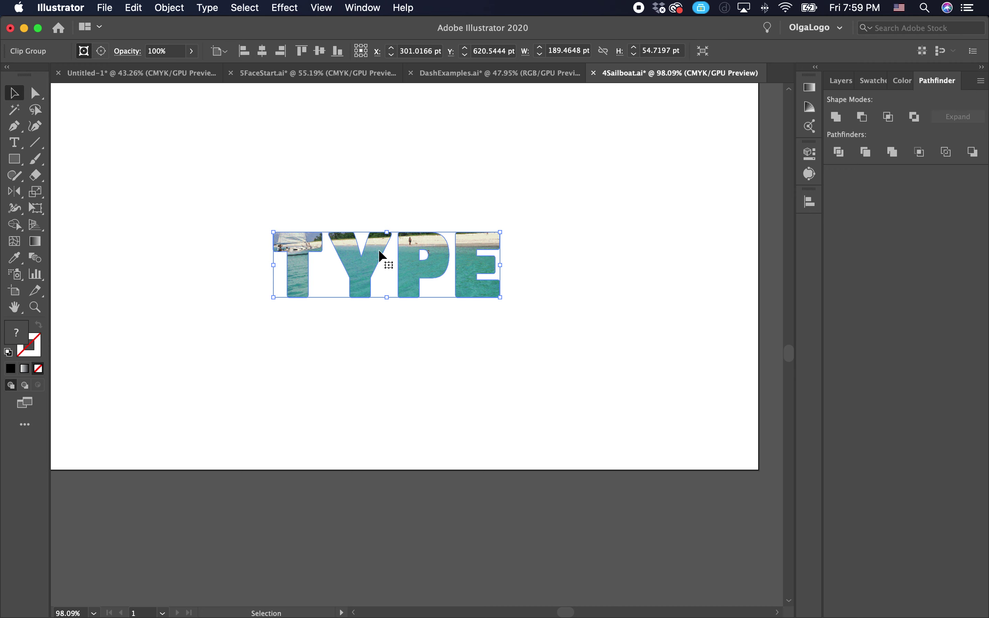
scroll(380, 255, "up", 10)
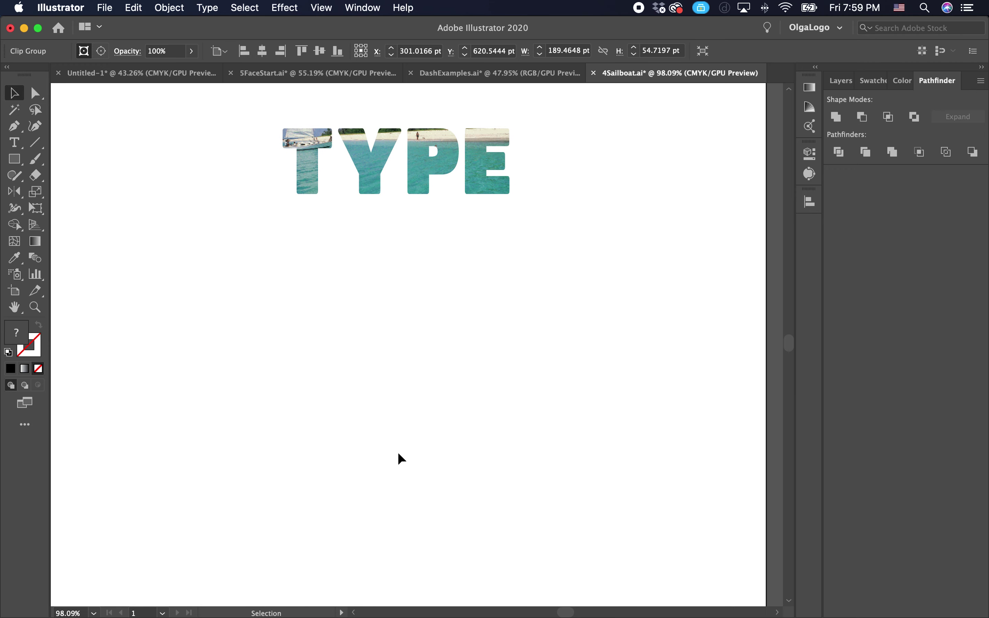
scroll(512, 430, "down", 2)
scroll(488, 454, "down", 9)
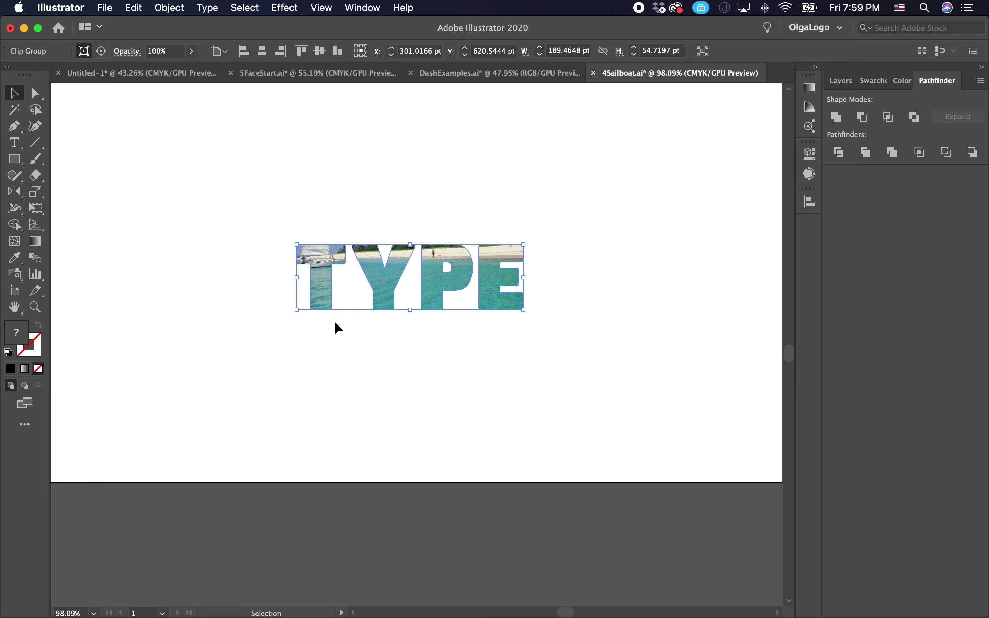
double_click(493, 269)
left_click(500, 254)
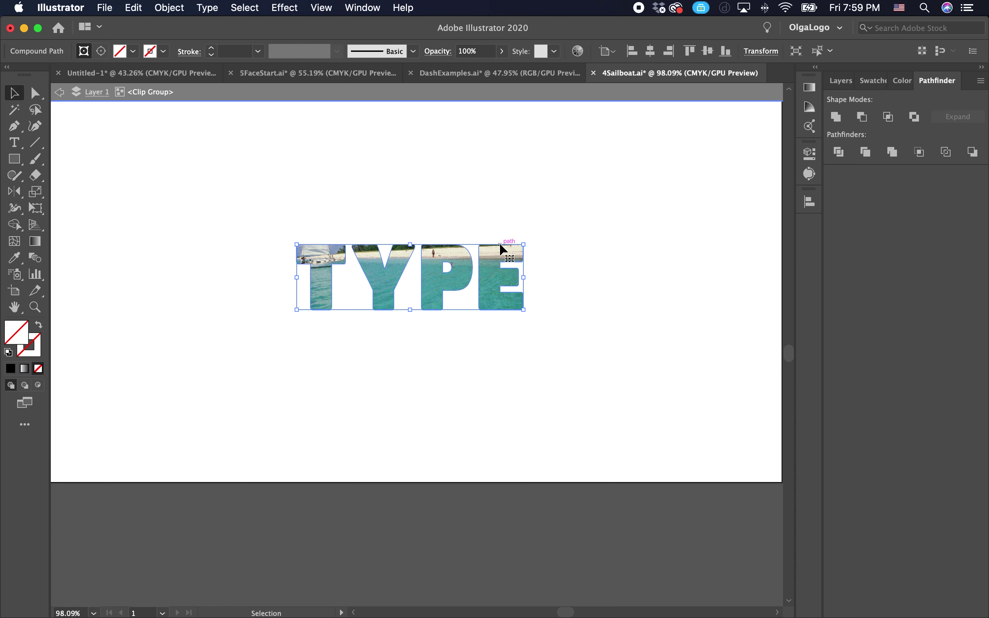
double_click(498, 258)
double_click(601, 276)
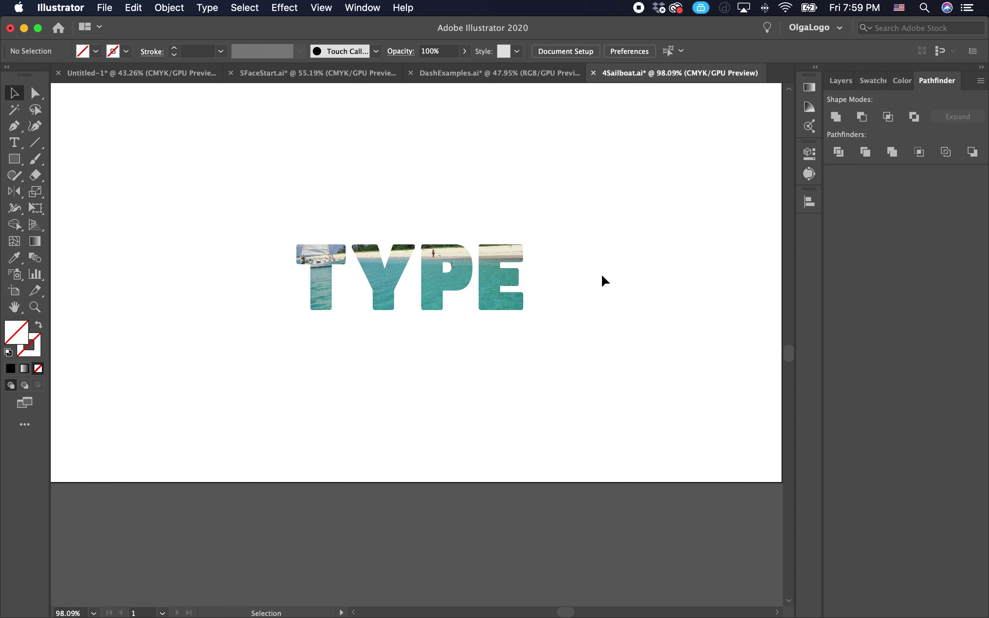
left_click(503, 290)
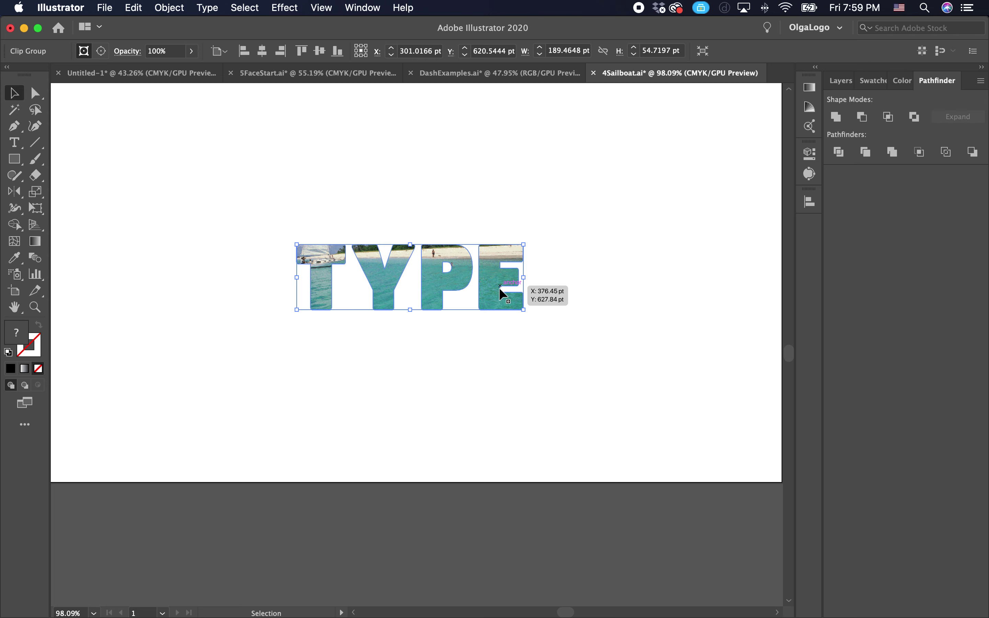
- Switch to Direct Selection and nudge the lettering slightly downward
left_click(34, 93)
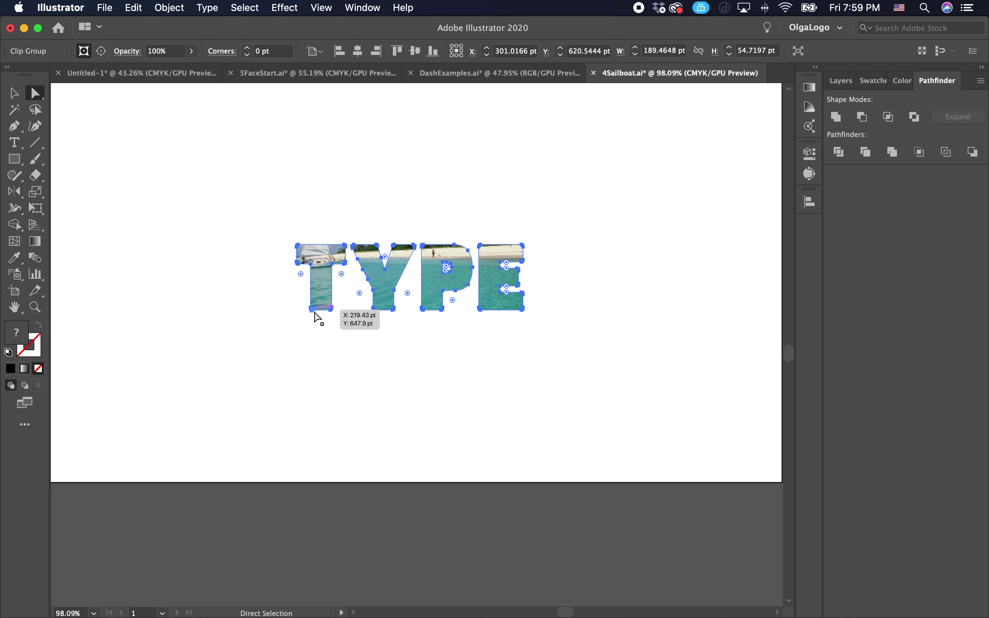
left_click_drag(311, 318, 308, 322)
scroll(310, 322, "up", 5)
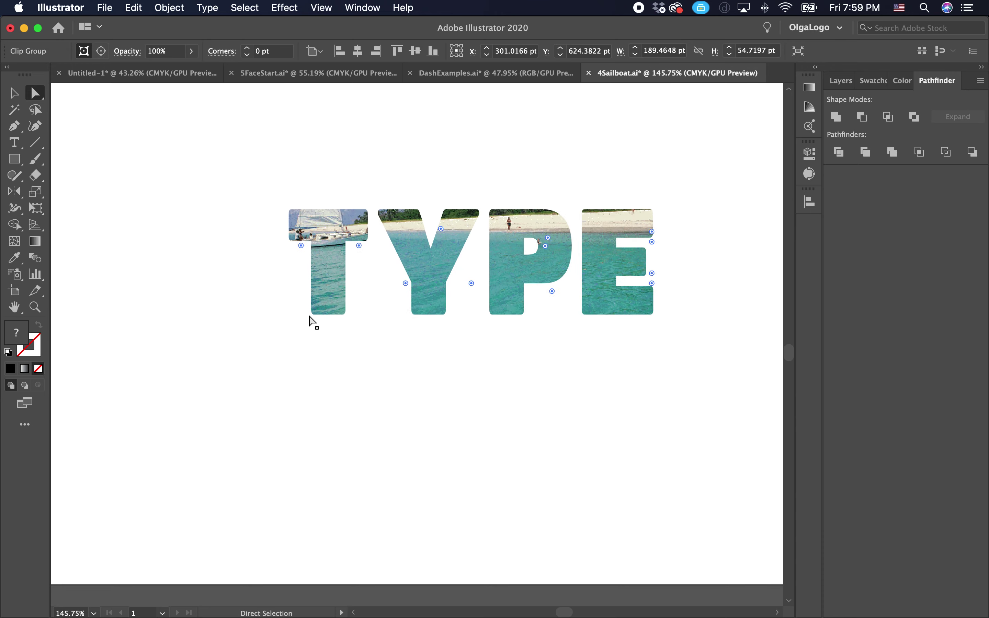
scroll(310, 322, "up", 3)
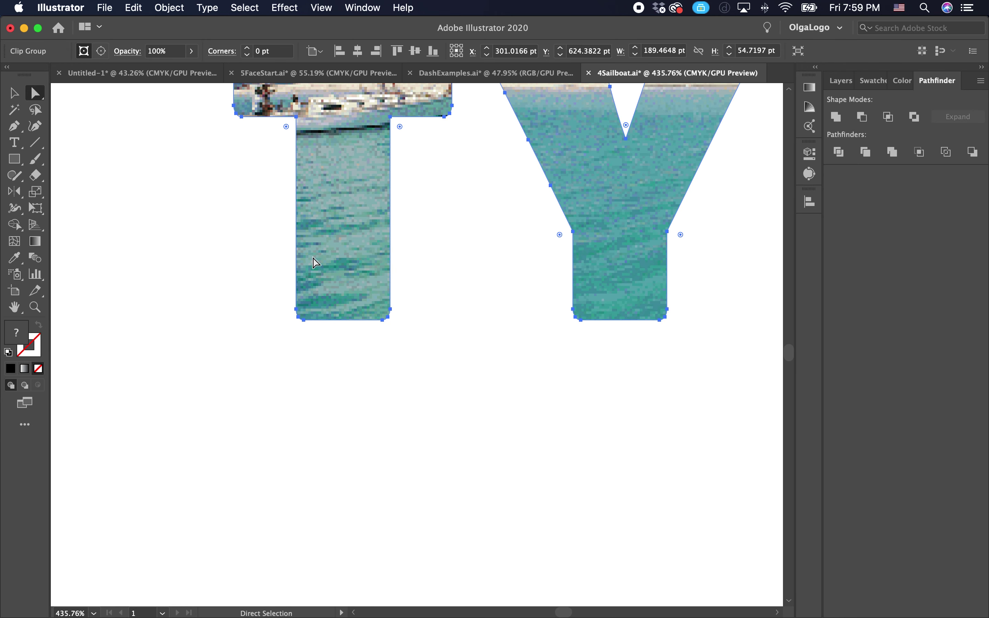
scroll(314, 262, "up", 2)
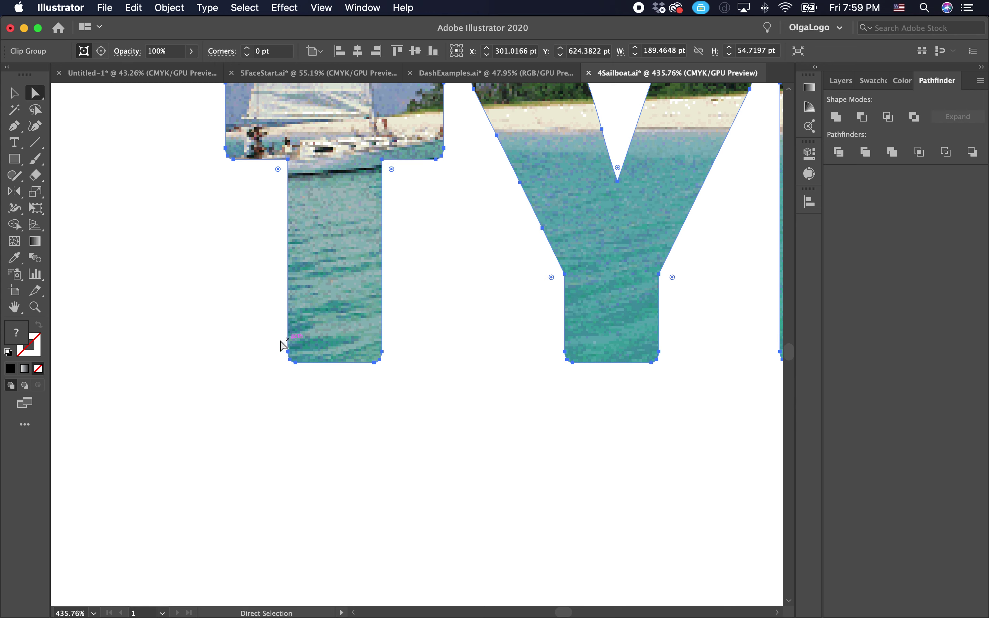
- Drag the T's base anchor points down to lengthen its stem below the letters
left_click_drag(270, 338, 405, 375)
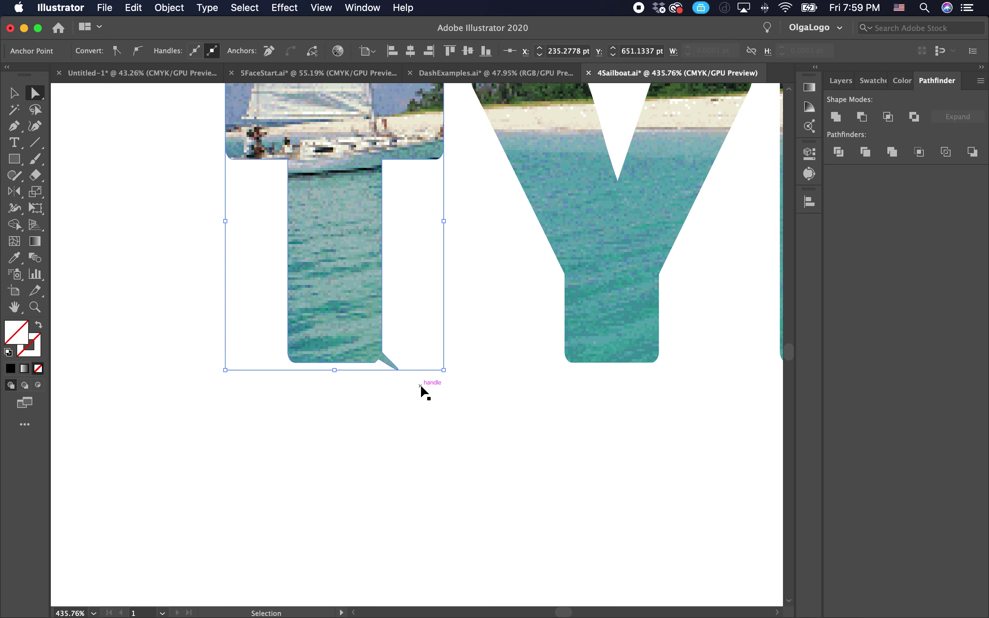
key("super+z")
left_click_drag(272, 348, 417, 388)
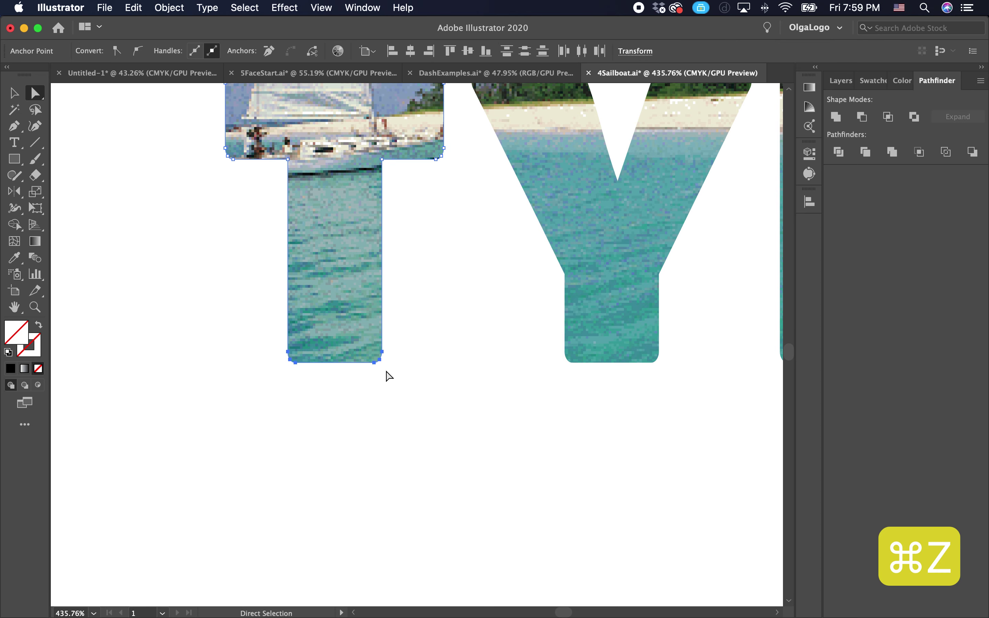
left_click_drag(374, 362, 374, 518)
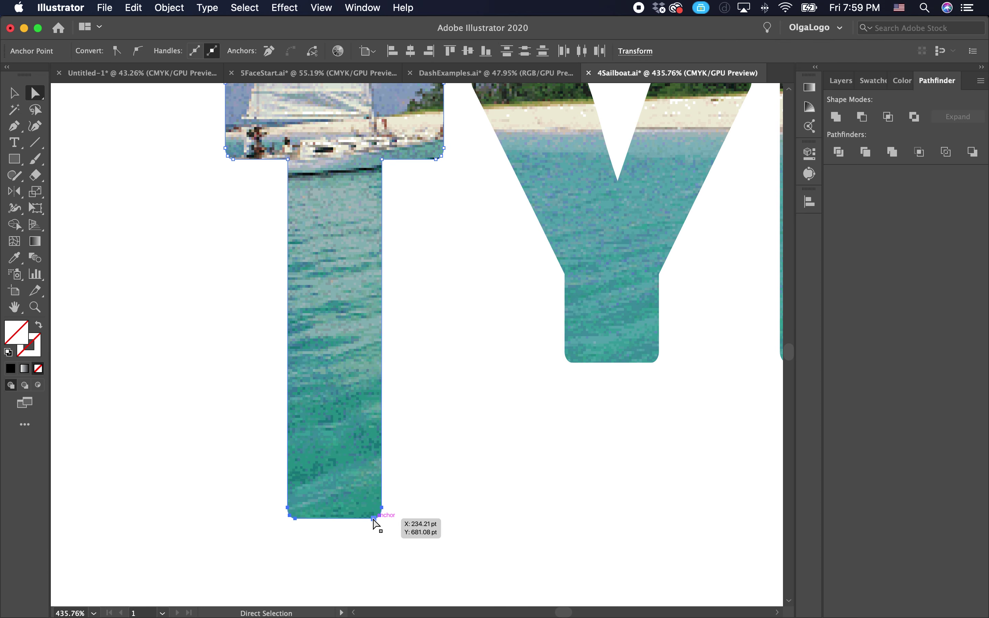
scroll(459, 402, "down", 3)
scroll(458, 401, "right", 2)
left_click_drag(342, 447, 339, 517)
scroll(415, 364, "up", 10)
left_click(423, 307)
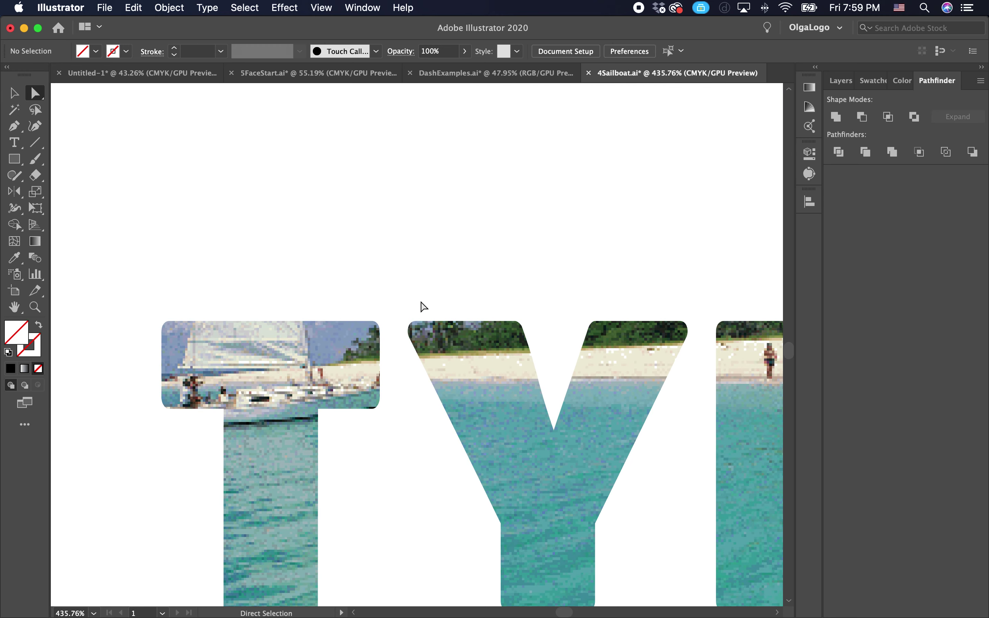
- Raise the anchor points of the Y's left arm above the other letters, then deselect
left_click(413, 322)
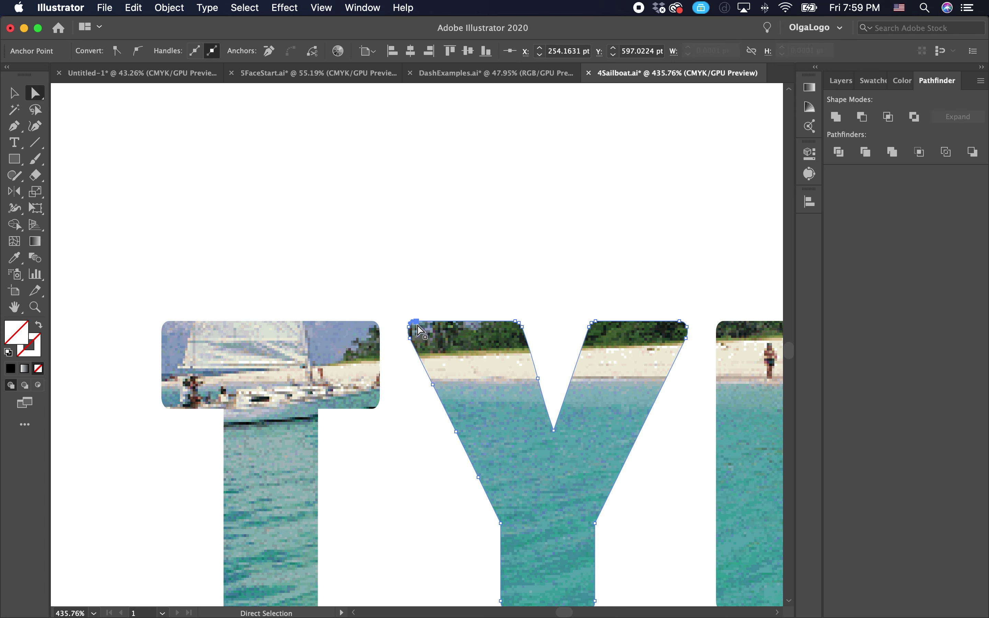
left_click_drag(398, 309, 464, 197)
left_click(540, 223)
scroll(540, 223, "down", 5)
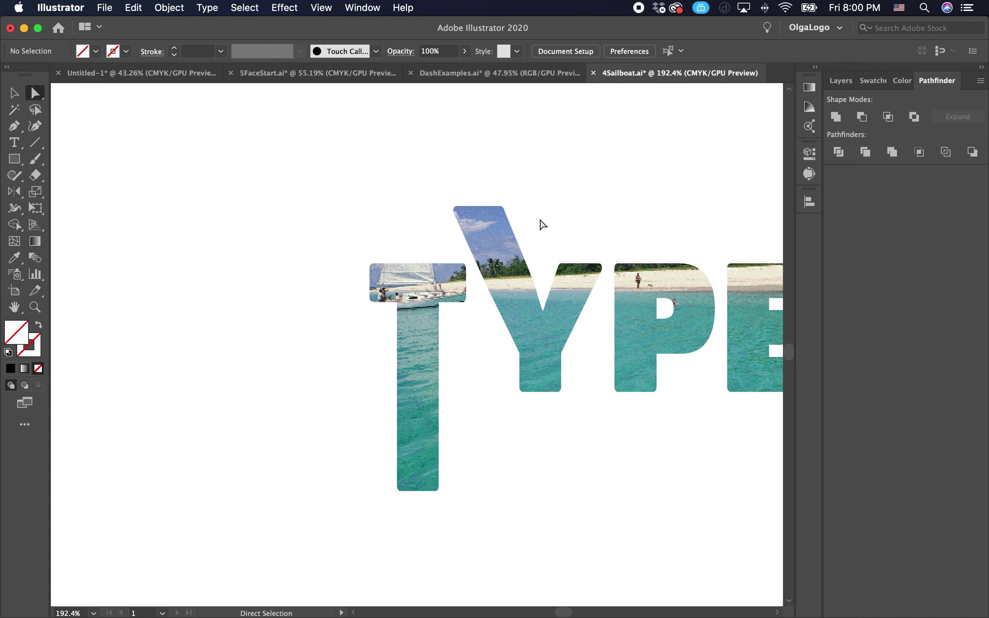
scroll(541, 223, "right", 1)
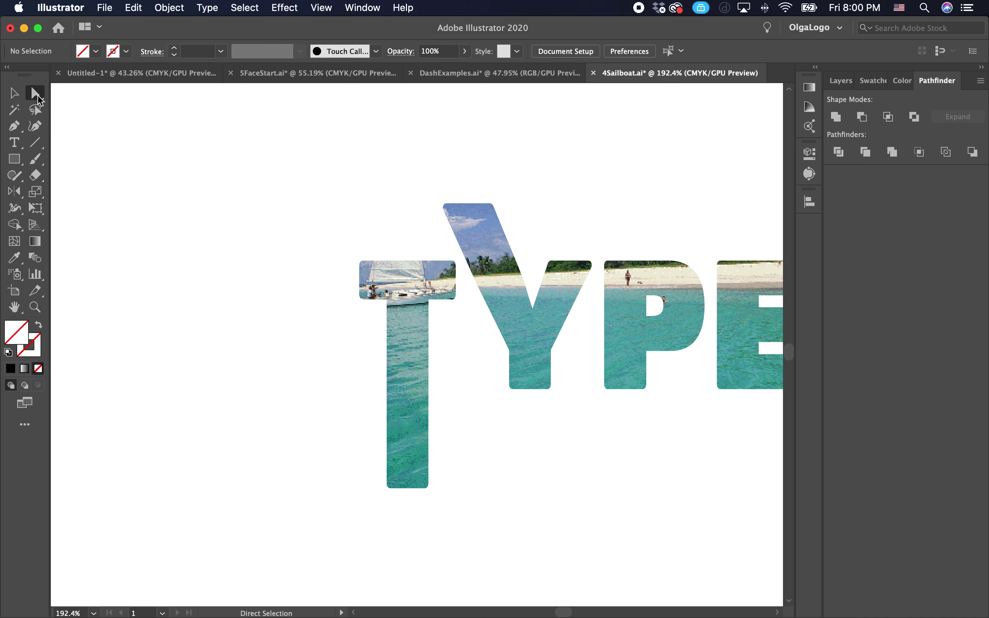
scroll(483, 358, "right", 5)
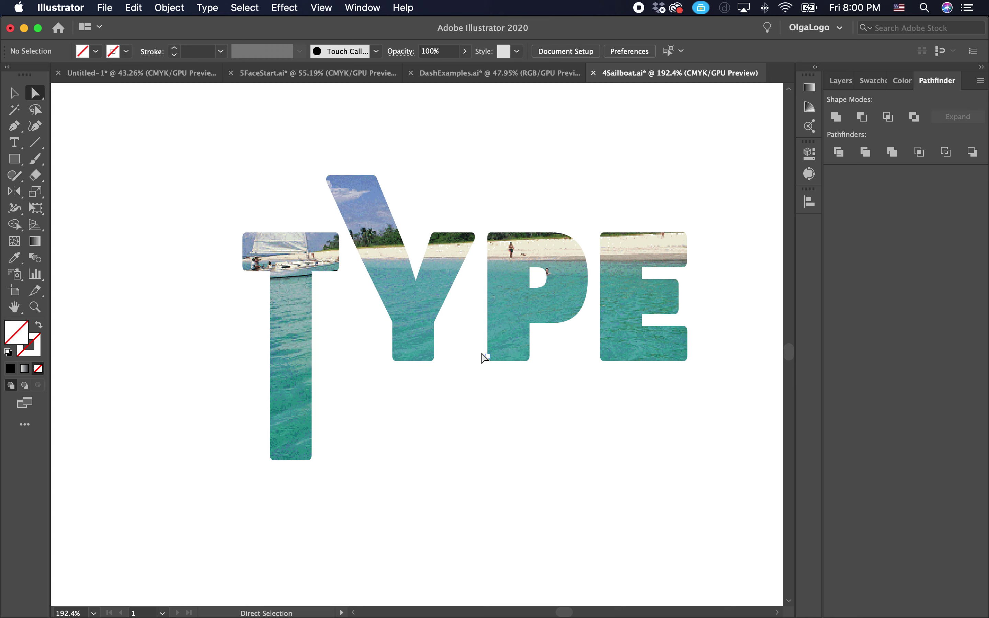
scroll(484, 358, "up", 5)
- Drag the P's base anchor points down so its stem matches the lengthened T
left_click(449, 340)
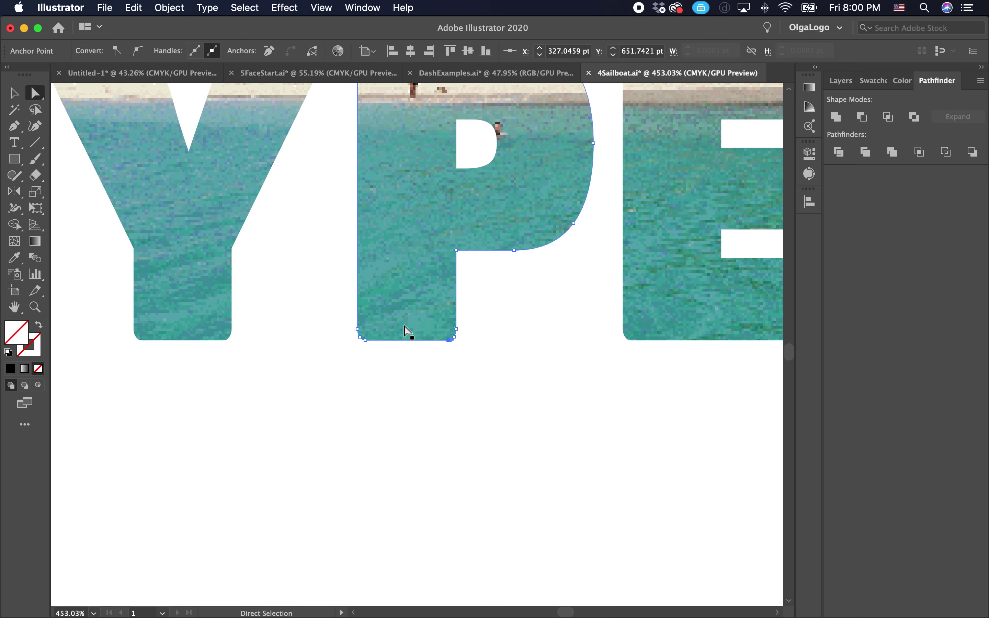
left_click_drag(339, 319, 501, 360)
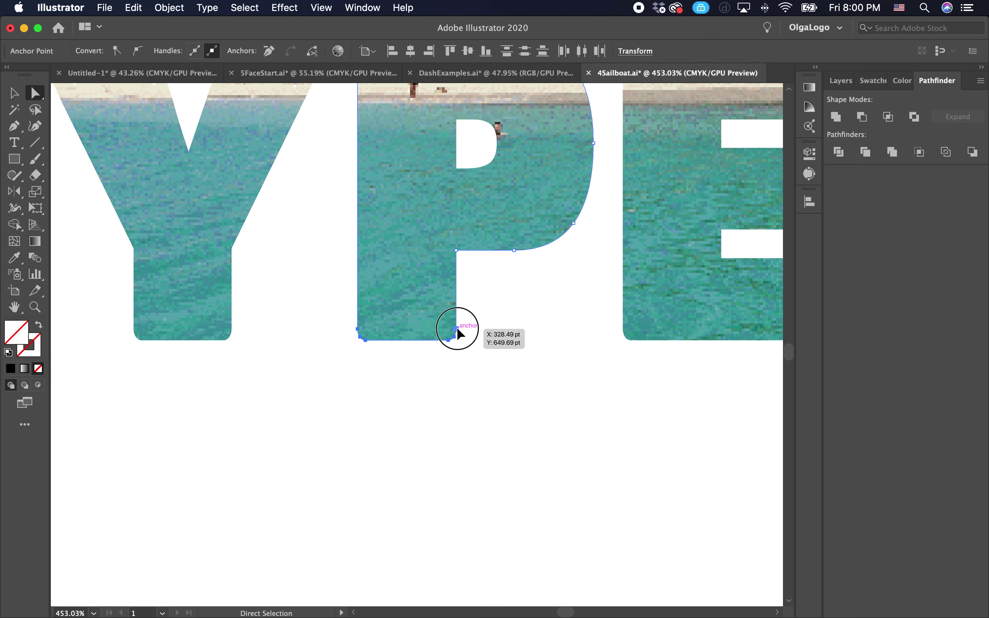
left_click_drag(457, 328, 456, 522)
scroll(457, 522, "down", 6)
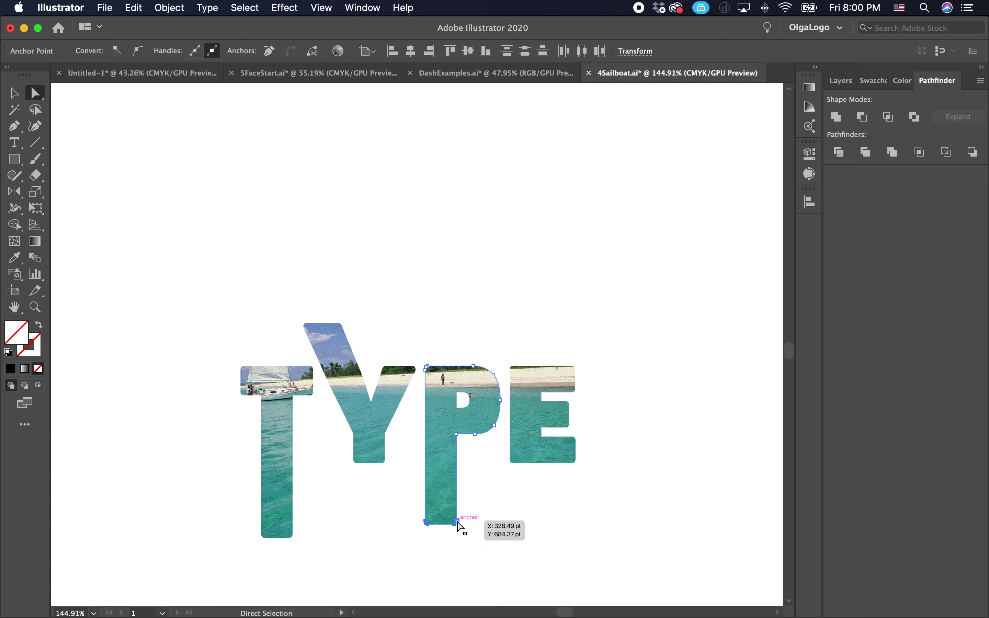
scroll(457, 525, "up", 5)
- Select the anchor points at the end of the E's middle bar
left_click(460, 302)
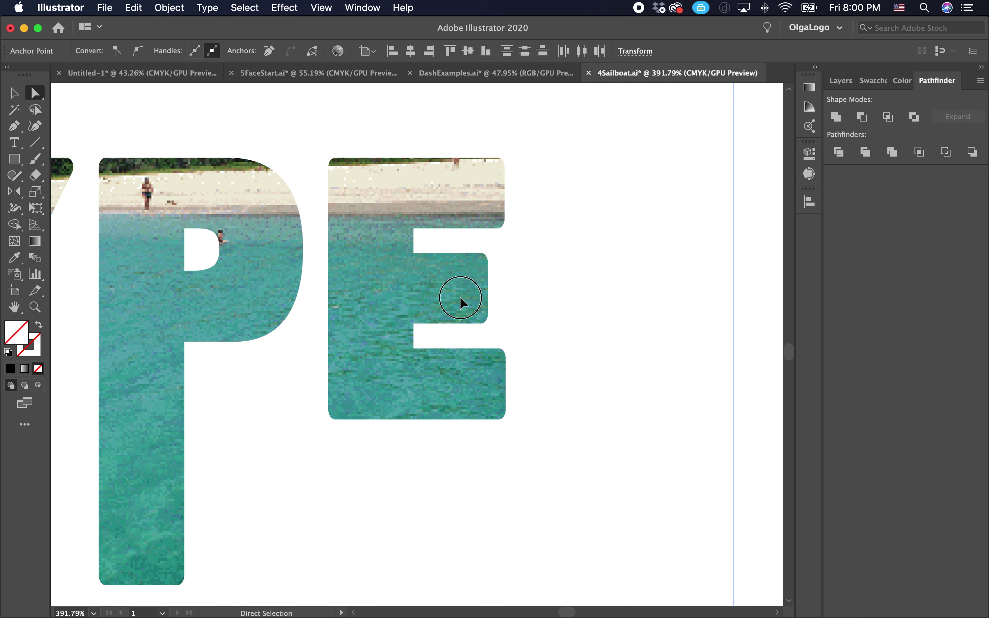
left_click(488, 266)
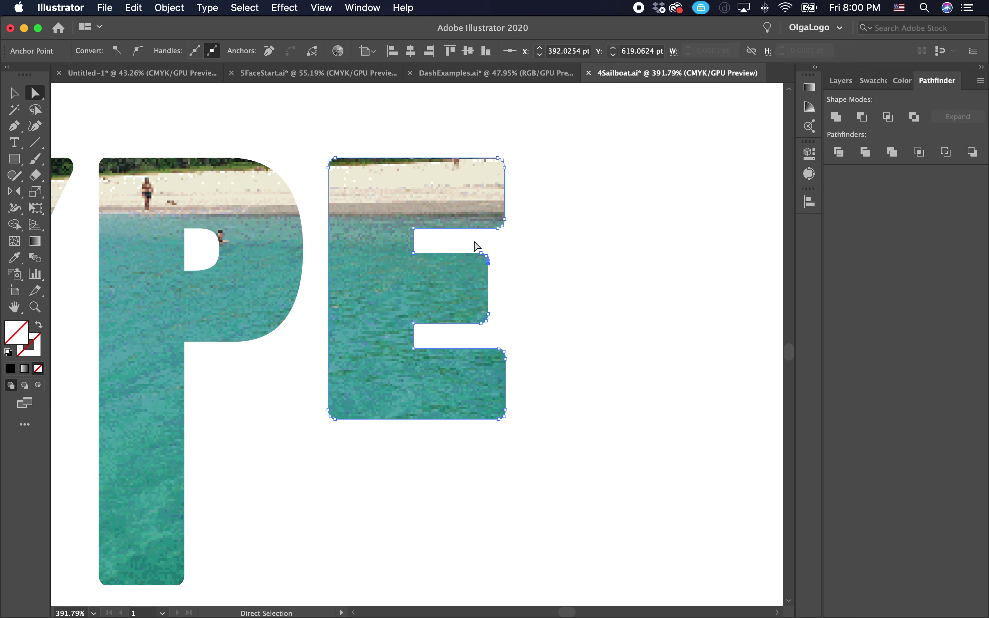
left_click_drag(473, 241, 508, 334)
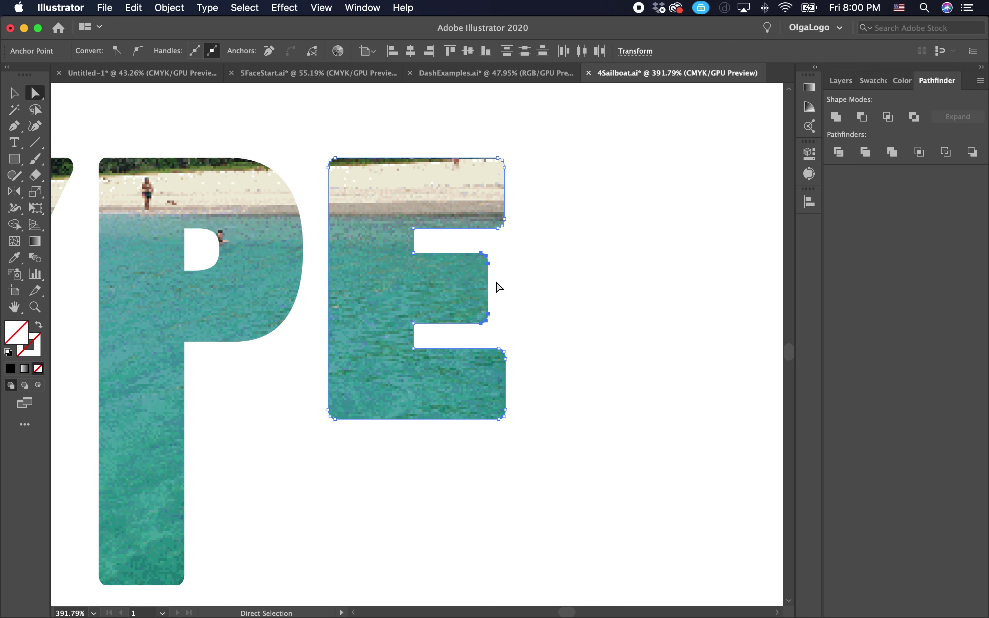